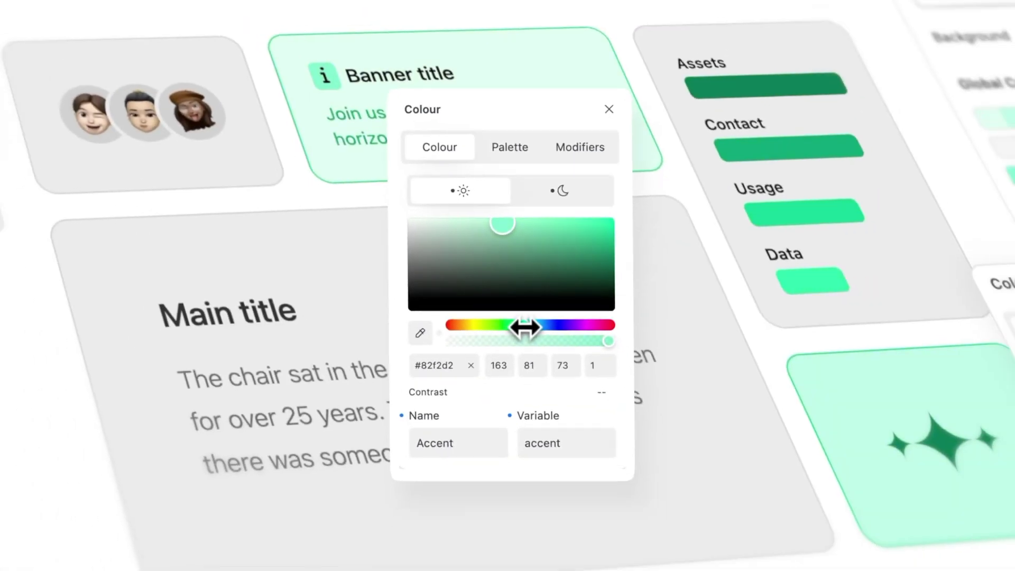
# Recolour the accent to deep purple and the banner to orange, then mute the blue and green heading colours.
pyautogui.moveTo(526, 329); pyautogui.dragTo(571, 328)
pyautogui.moveTo(503, 228)
pyautogui.mouseDown()
pyautogui.moveTo(436, 241)
pyautogui.moveTo(571, 241)
pyautogui.moveTo(601, 260)
pyautogui.moveTo(517, 228)
pyautogui.mouseUp()
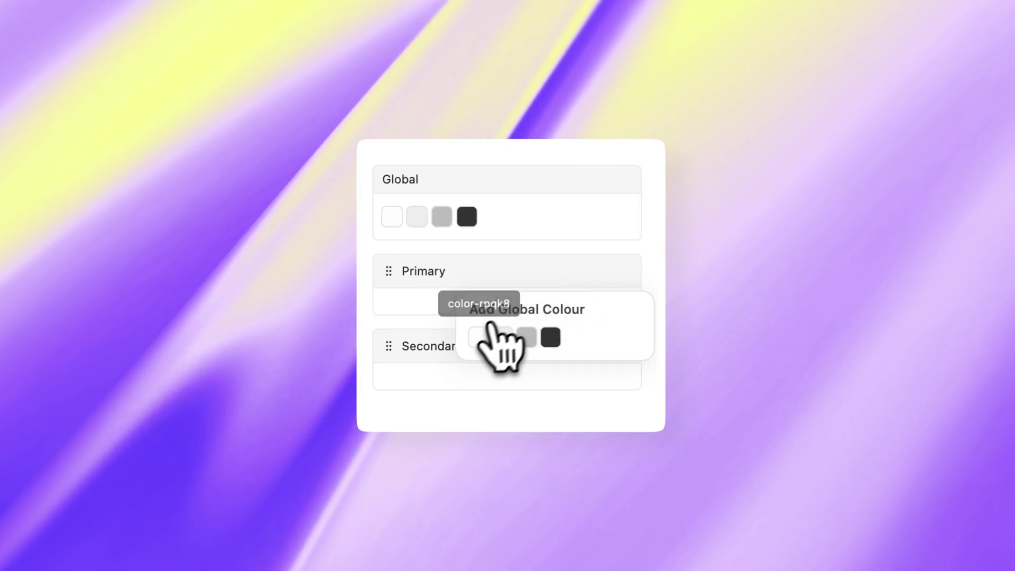
pyautogui.click(492, 336)
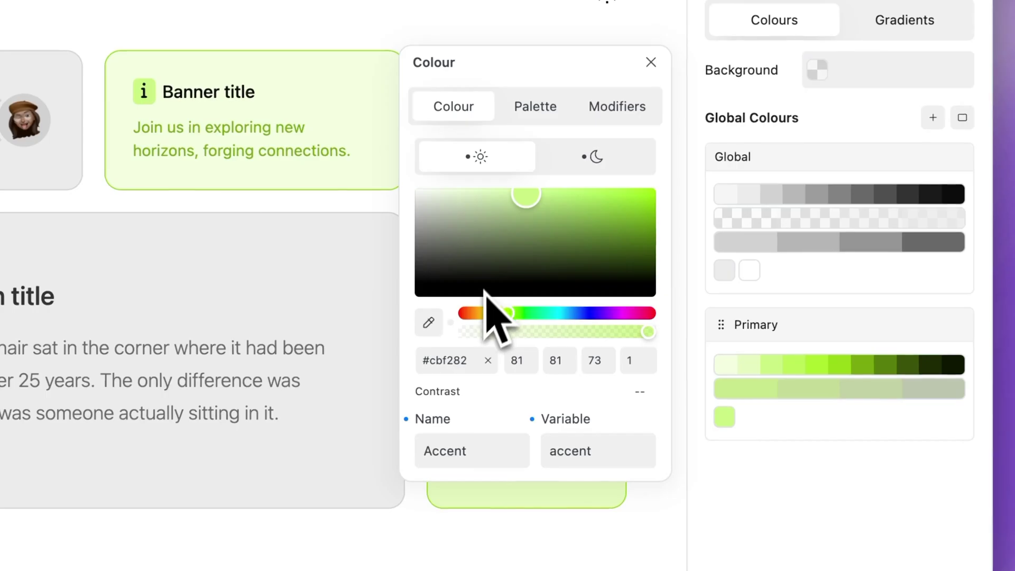
pyautogui.click(478, 318)
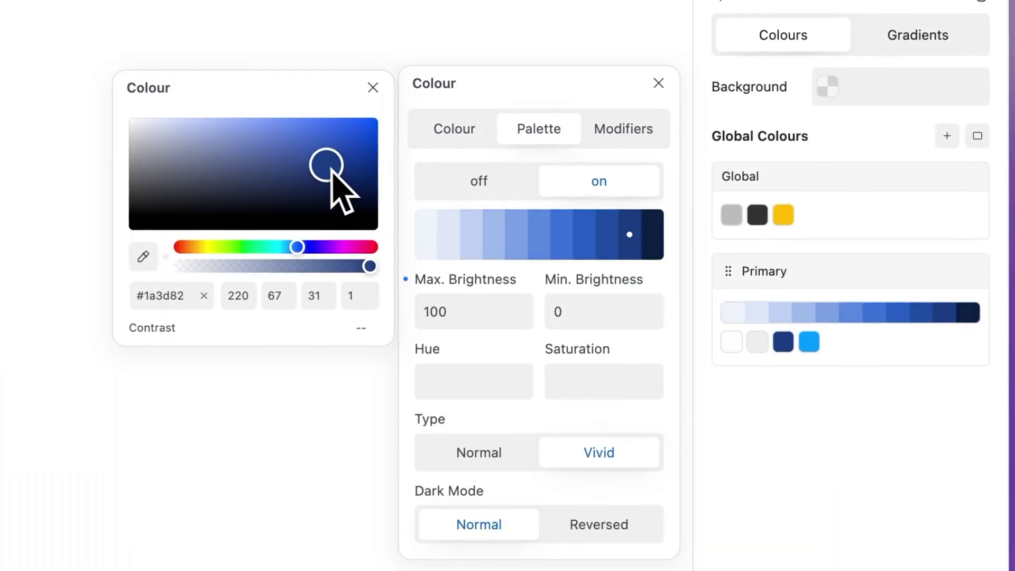
pyautogui.moveTo(335, 177); pyautogui.dragTo(249, 146)
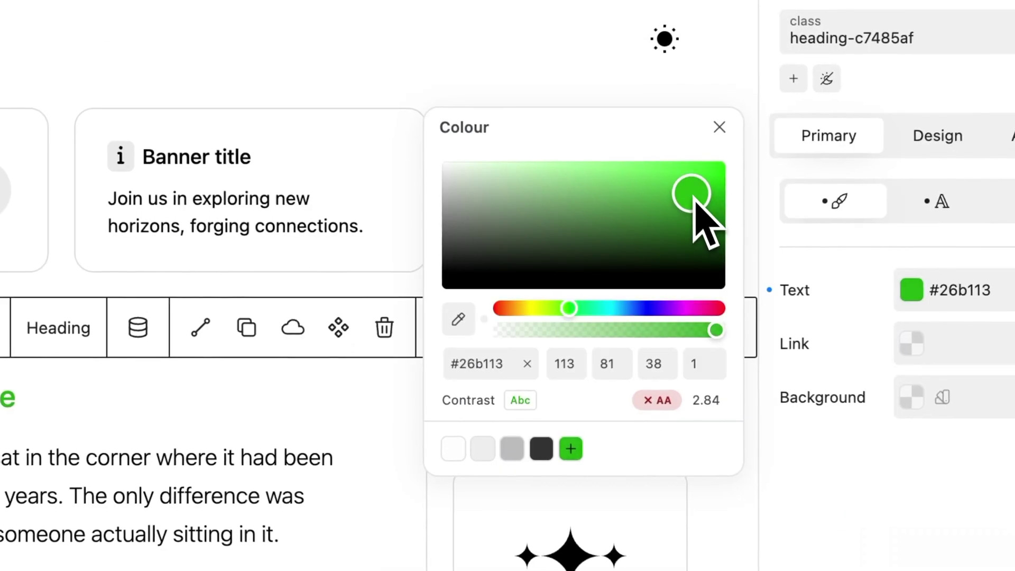
pyautogui.moveTo(697, 203); pyautogui.dragTo(526, 210)
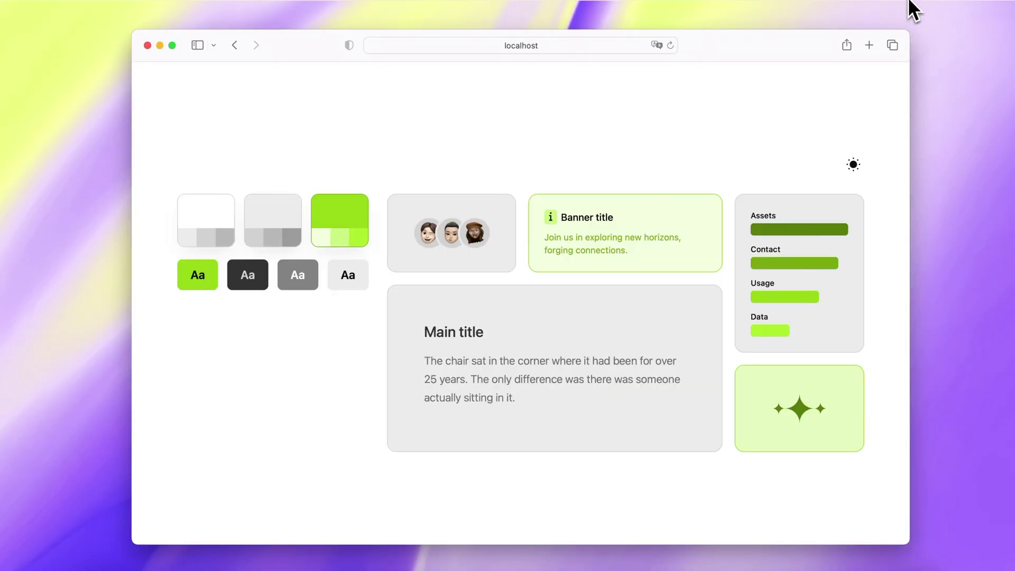
# Switch macOS dark mode on, off and on again to preview the page.
pyautogui.click(913, 10)
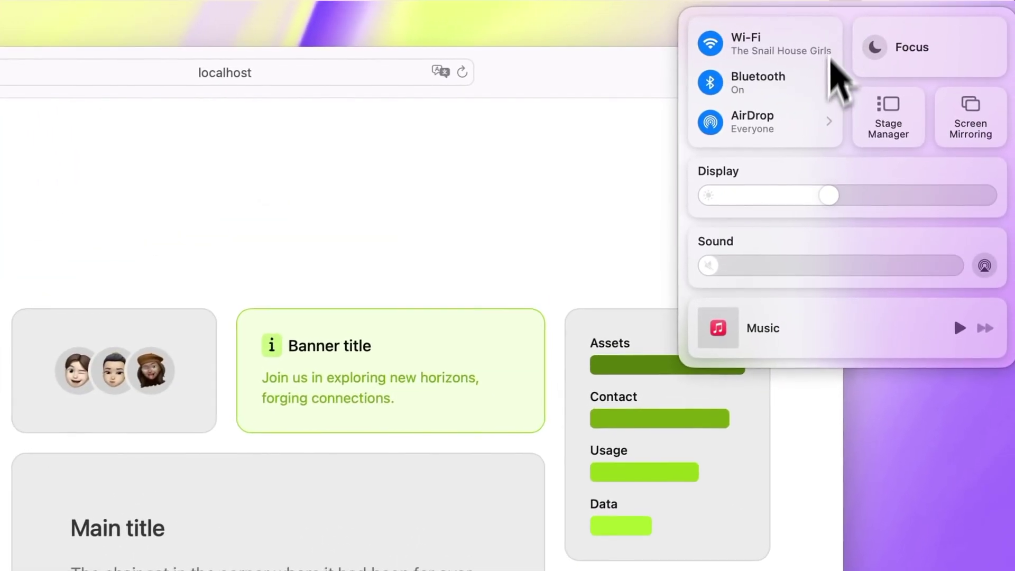
pyautogui.click(897, 127)
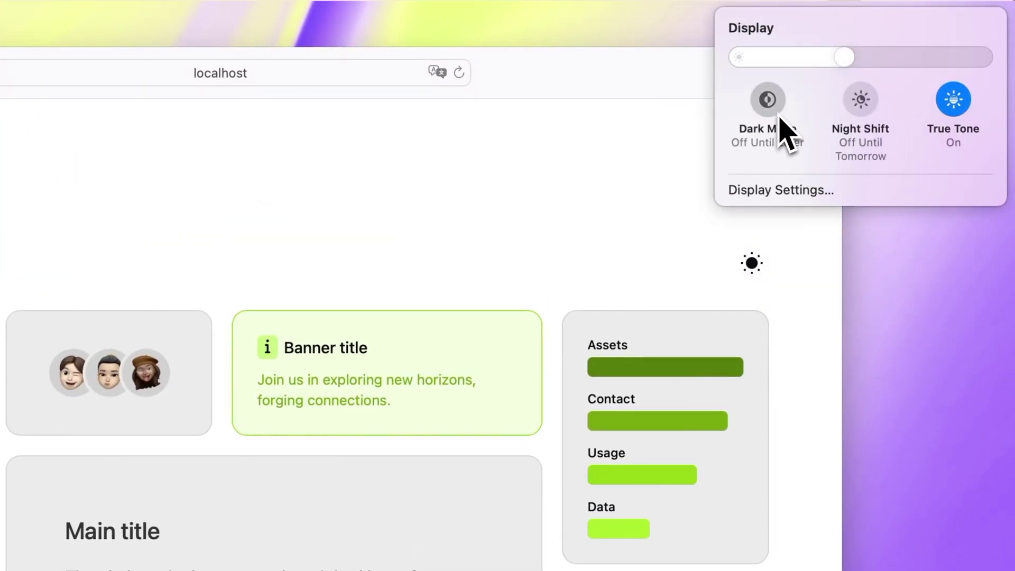
pyautogui.click(779, 117)
pyautogui.click(780, 116)
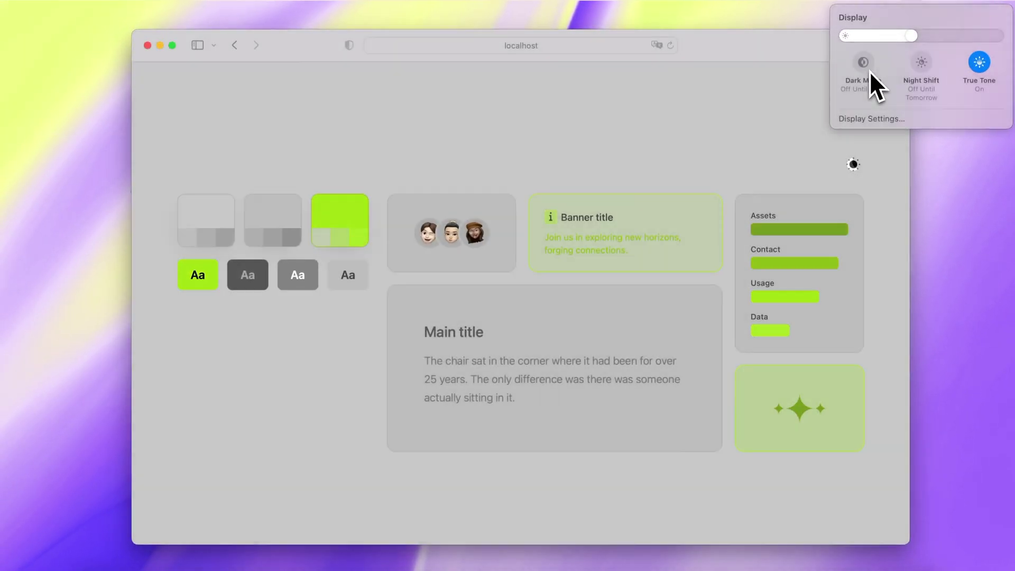
pyautogui.click(870, 70)
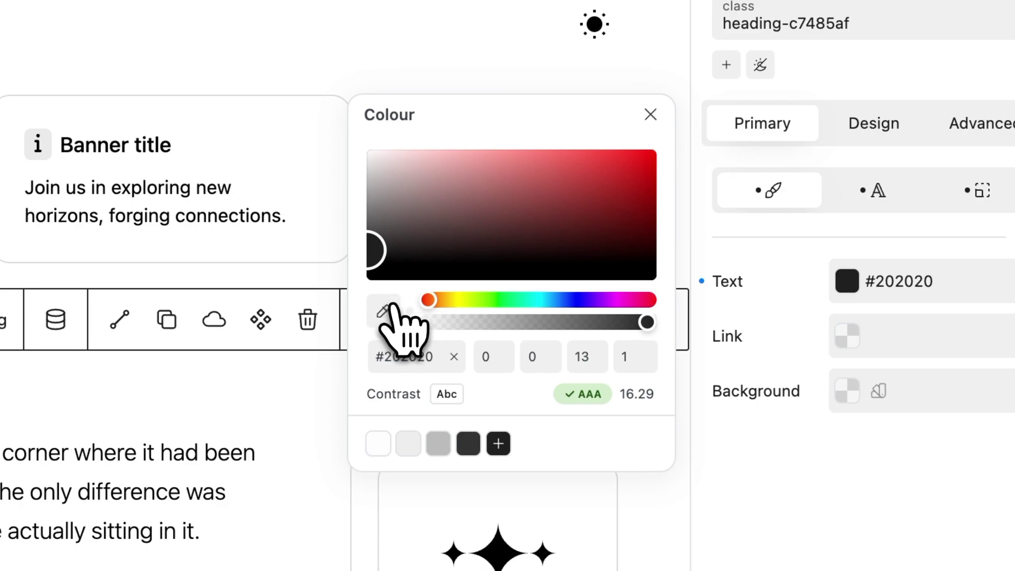
# Sample the avatar's dark colour with the eyedropper and enter 'primitive' as its name.
pyautogui.click(390, 308)
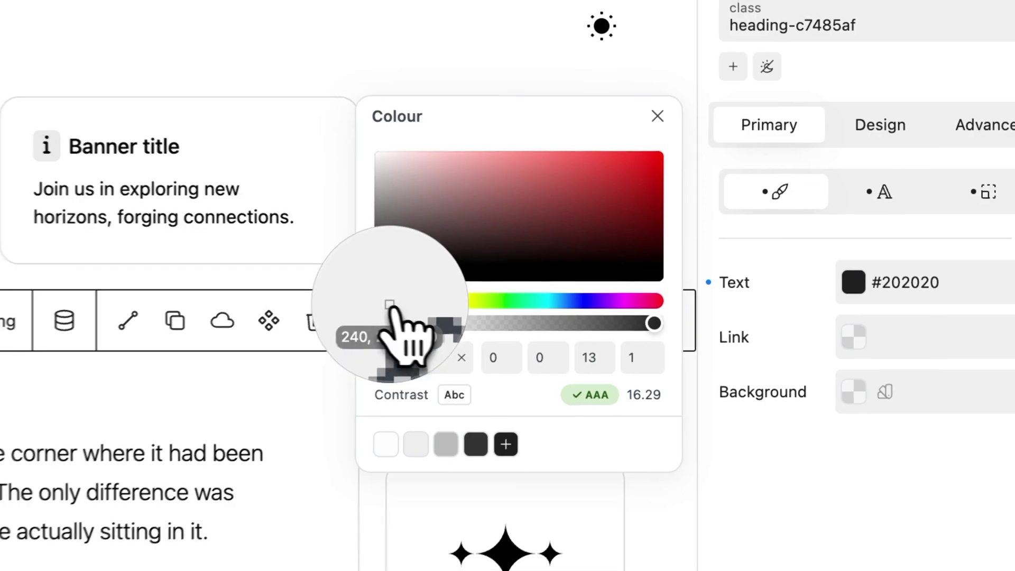
pyautogui.click(298, 249)
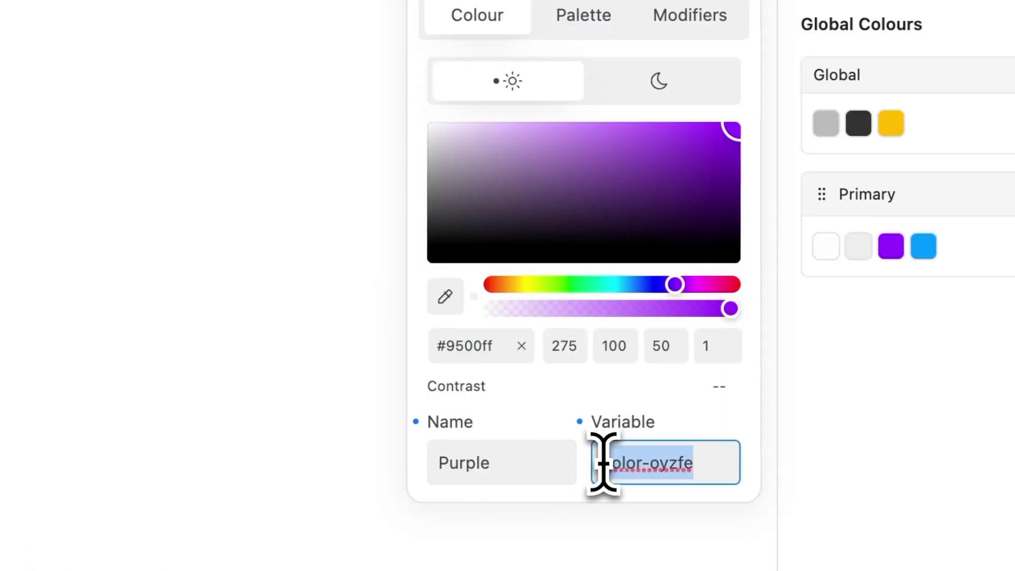
pyautogui.write('primitive')
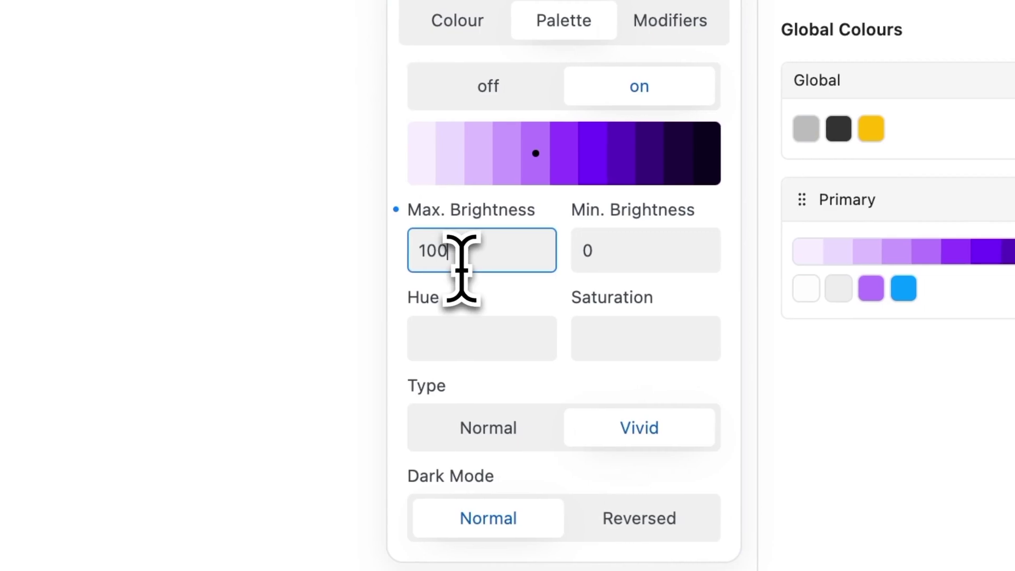
# Set palette max brightness 100, min brightness 10, and opacity modifier values 40 and 60.
pyautogui.press('Down')
pyautogui.press('Down')
pyautogui.press('Down')
pyautogui.press('Down')
pyautogui.press('Down')
pyautogui.press('Down')
pyautogui.press('Down')
pyautogui.press('Down')
pyautogui.press('Down')
pyautogui.press('Down')
pyautogui.click(378, 209)
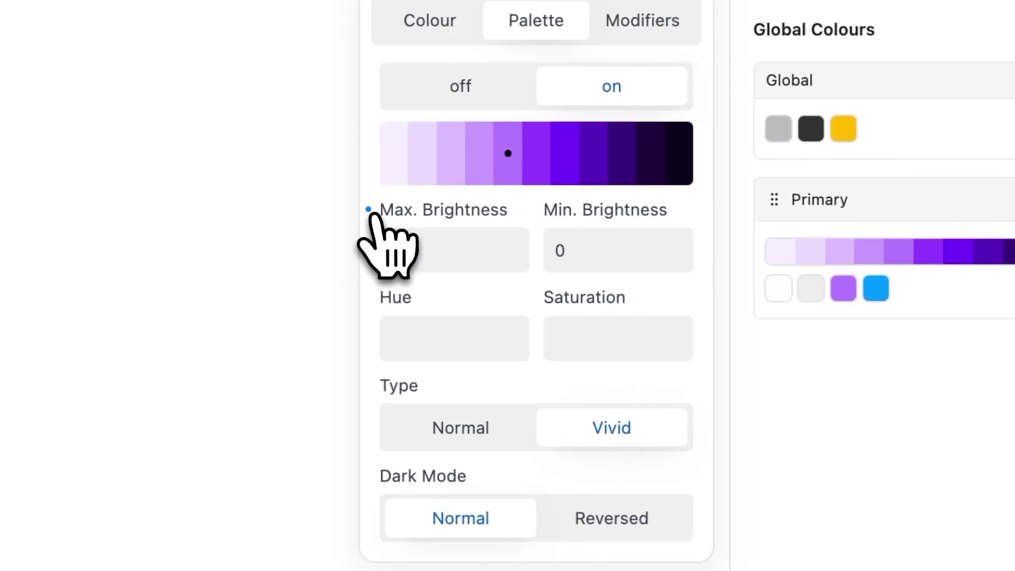
pyautogui.click(587, 243)
pyautogui.write('10')
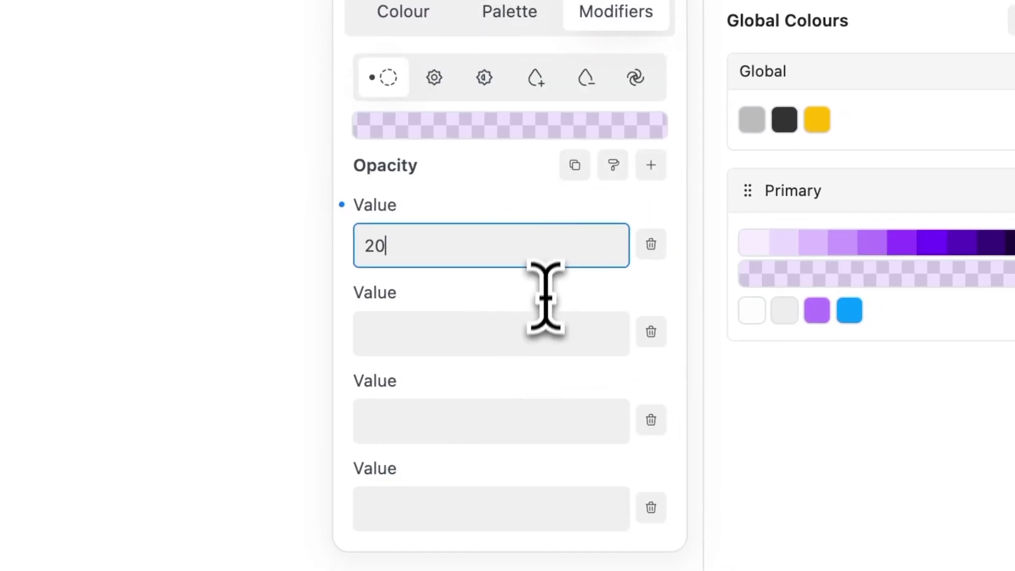
pyautogui.click(534, 347)
pyautogui.write('40')
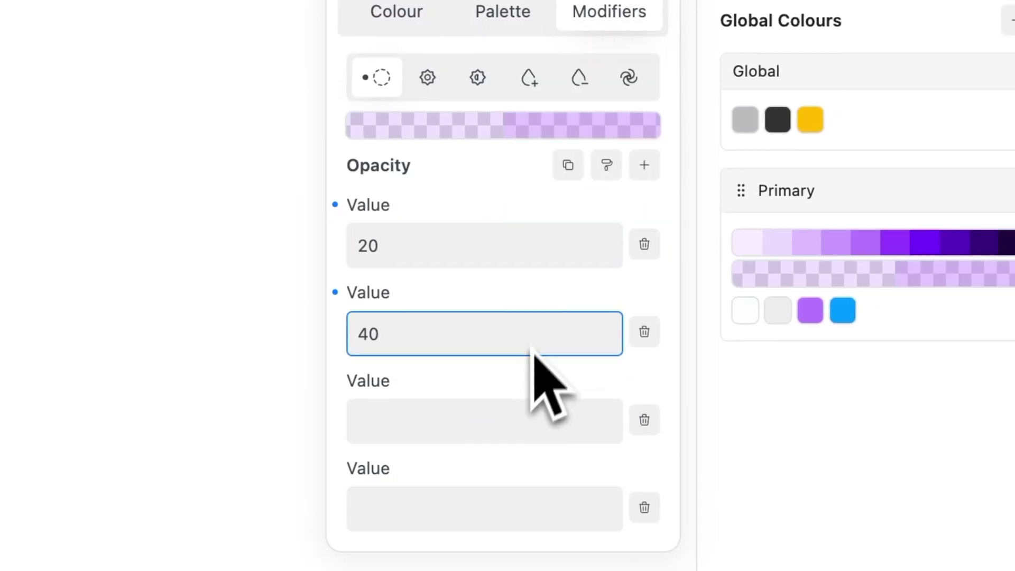
pyautogui.click(501, 423)
pyautogui.write('60')
pyautogui.click(483, 494)
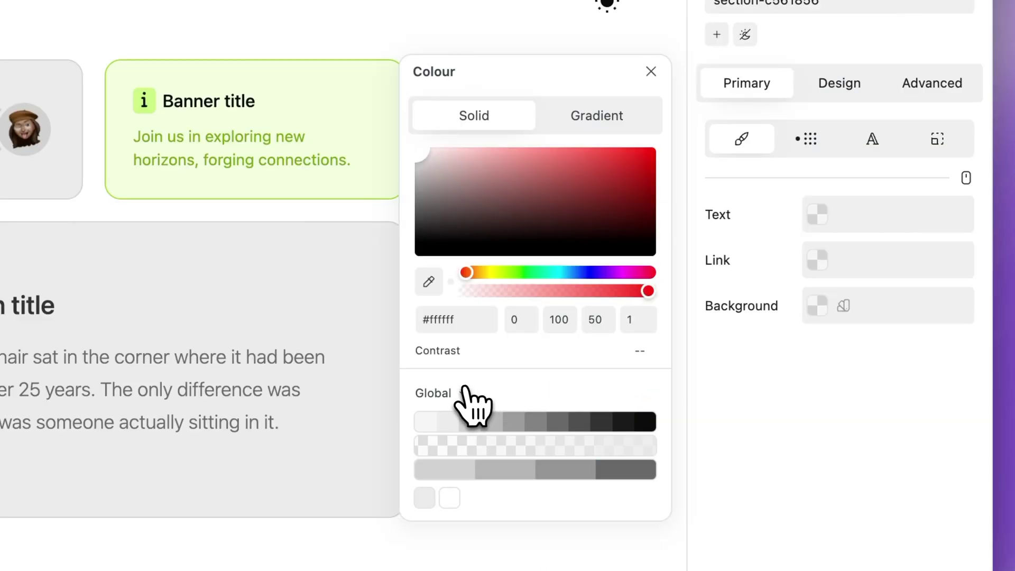
# Choose the Primary palette and make its green lighter and more vivid.
pyautogui.click(466, 391)
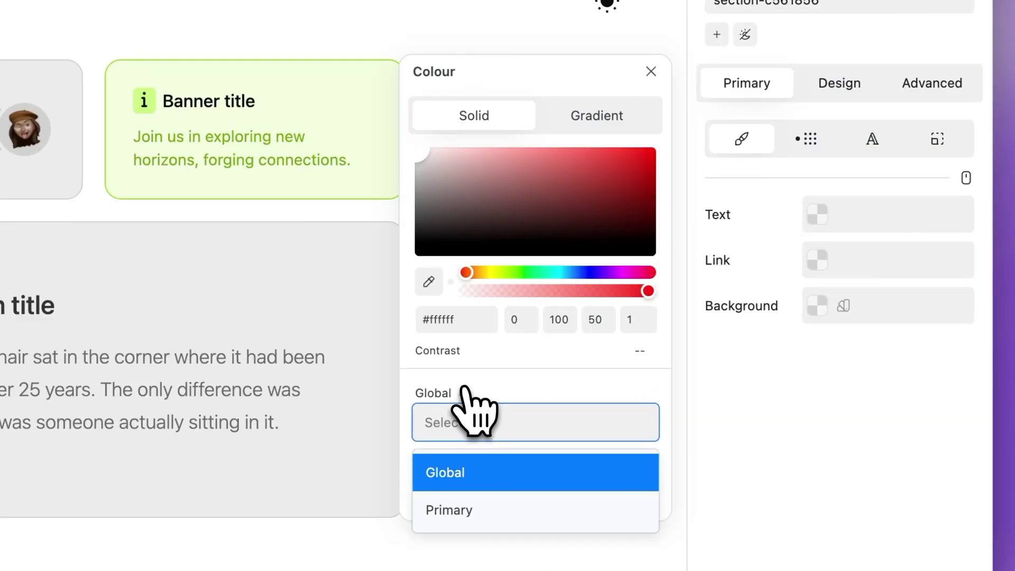
pyautogui.click(490, 505)
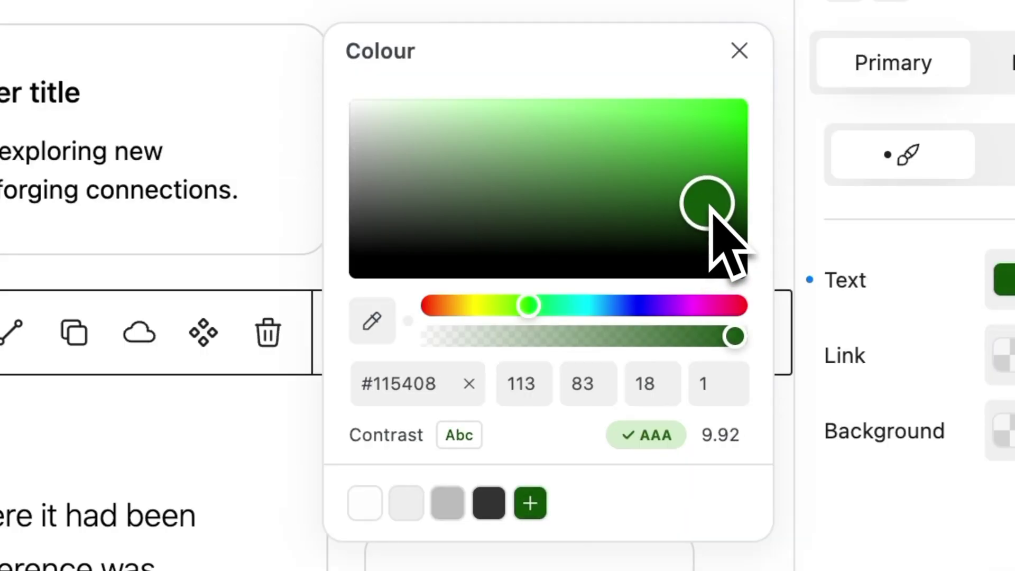
pyautogui.moveTo(710, 207); pyautogui.dragTo(697, 150)
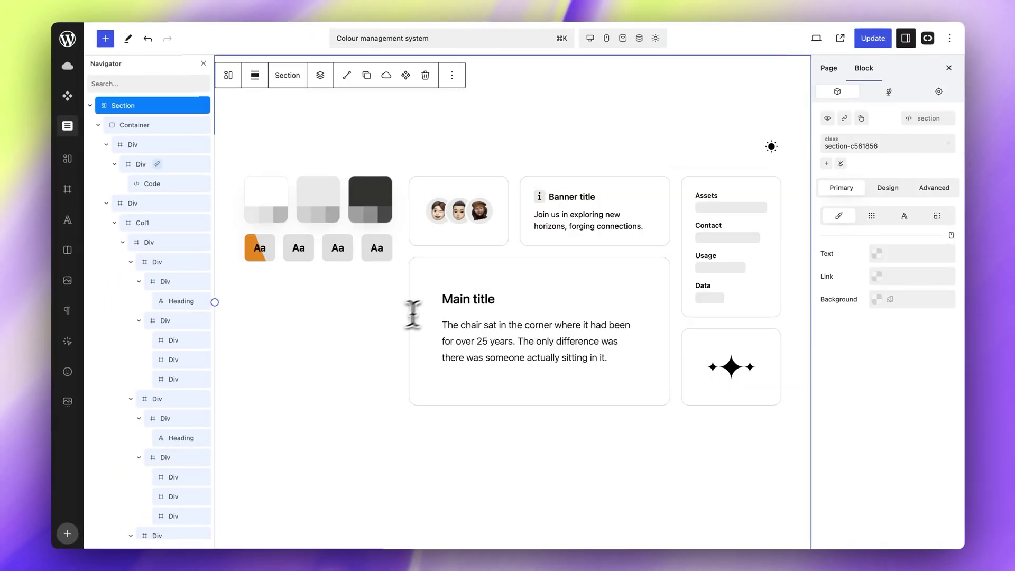
# Select the Main title heading and sample its text colour from the dark avatar.
pyautogui.click(458, 297)
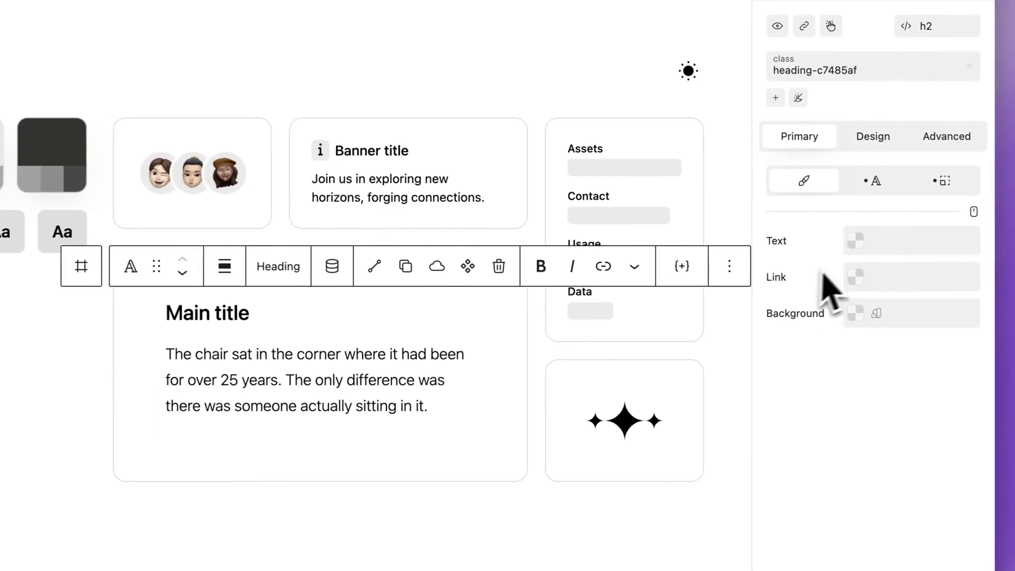
pyautogui.click(882, 240)
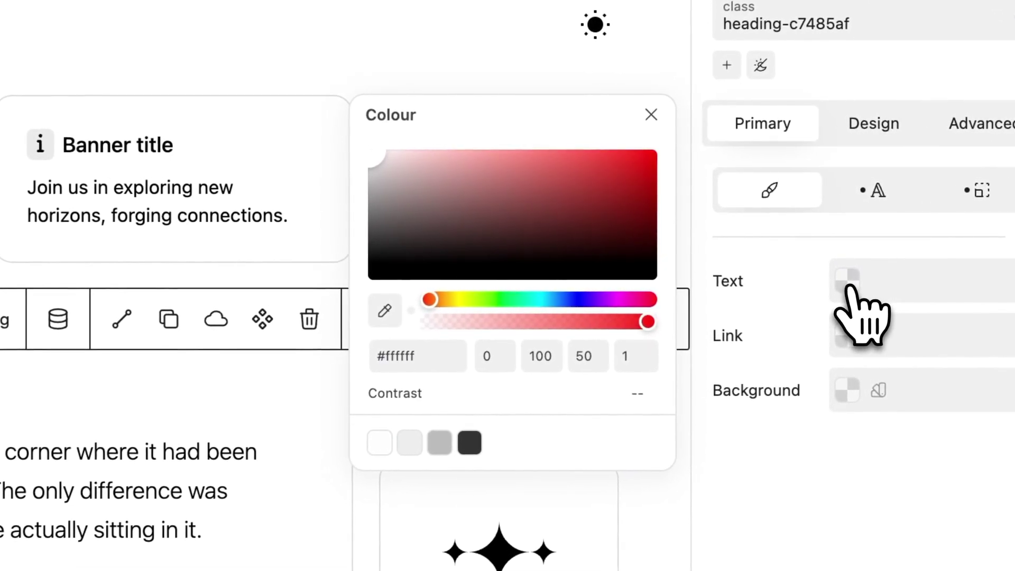
pyautogui.click(380, 255)
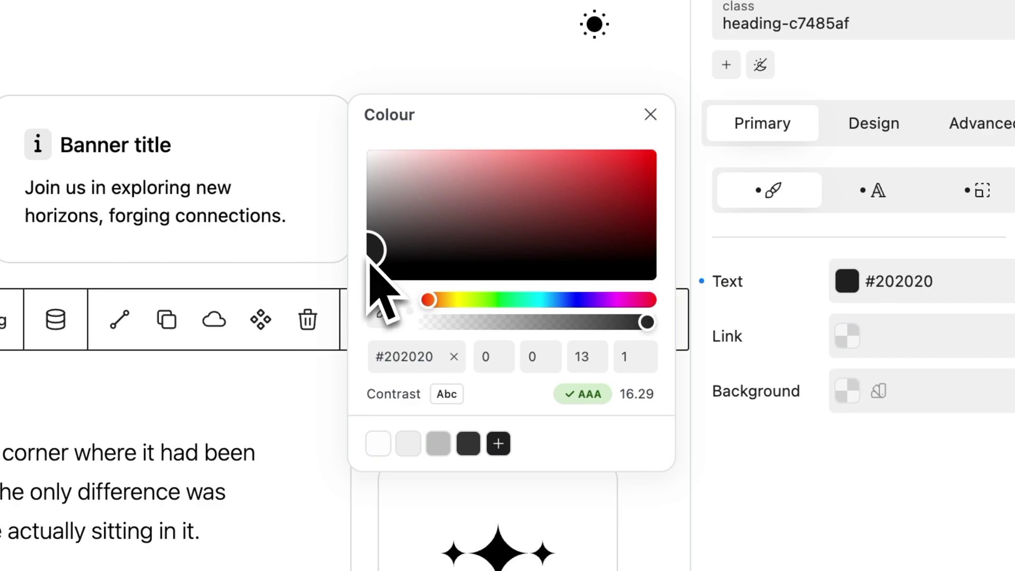
pyautogui.click(381, 312)
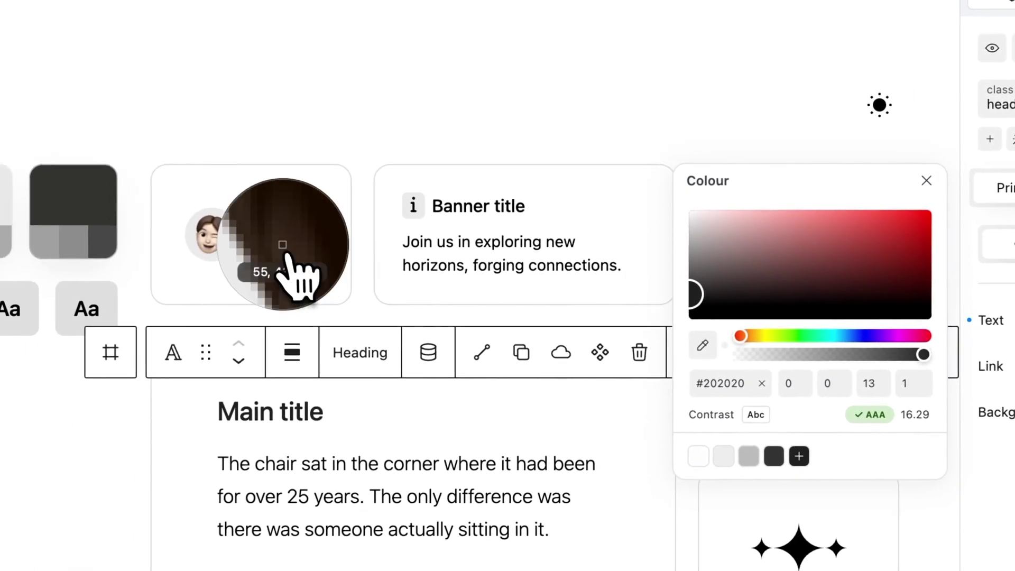
pyautogui.click(283, 245)
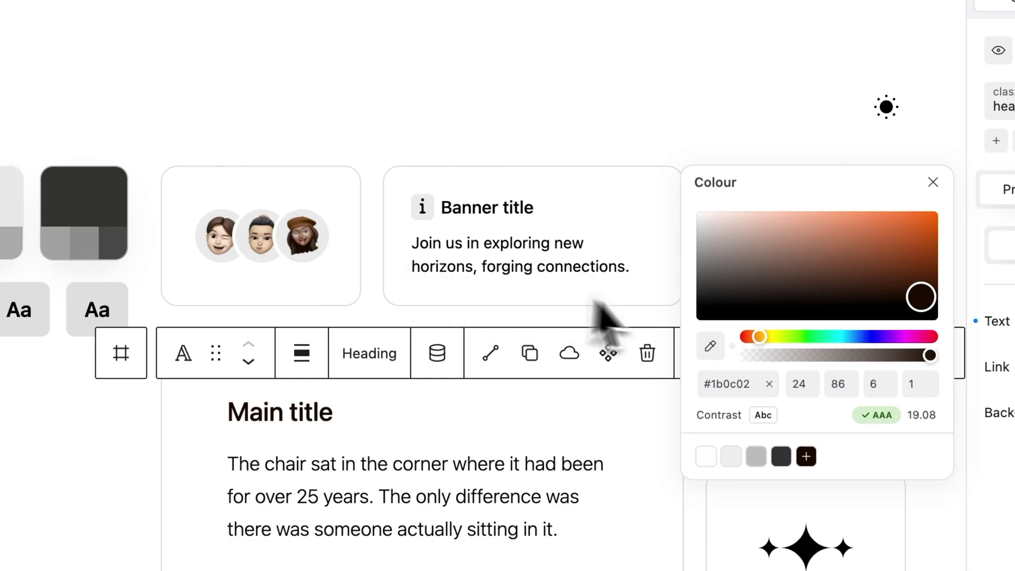
# Try hue shifts, extra sliders and RGB/HSL views, finishing the heading text at #000000.
pyautogui.moveTo(760, 336); pyautogui.dragTo(928, 336)
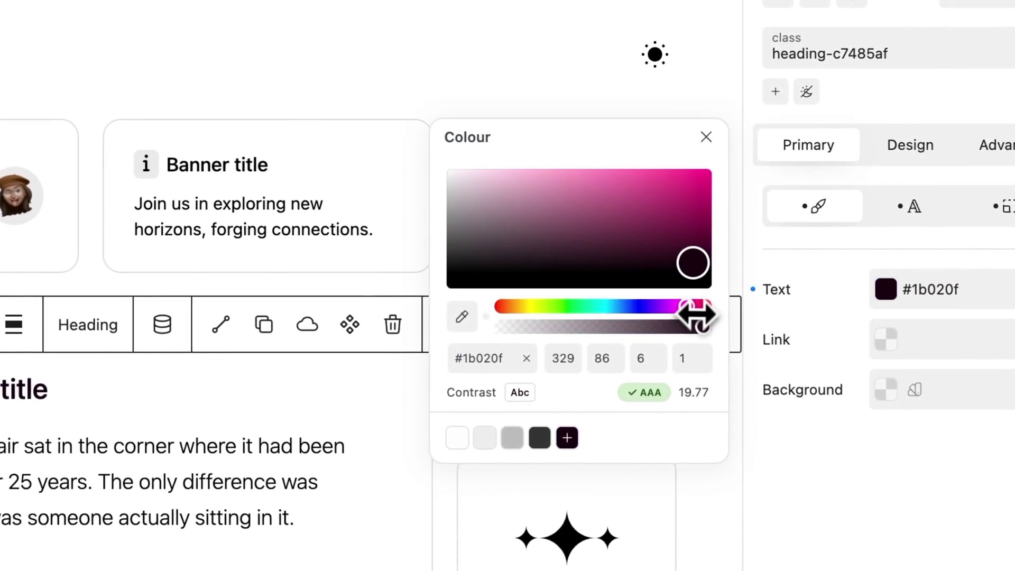
pyautogui.moveTo(697, 315); pyautogui.dragTo(565, 312)
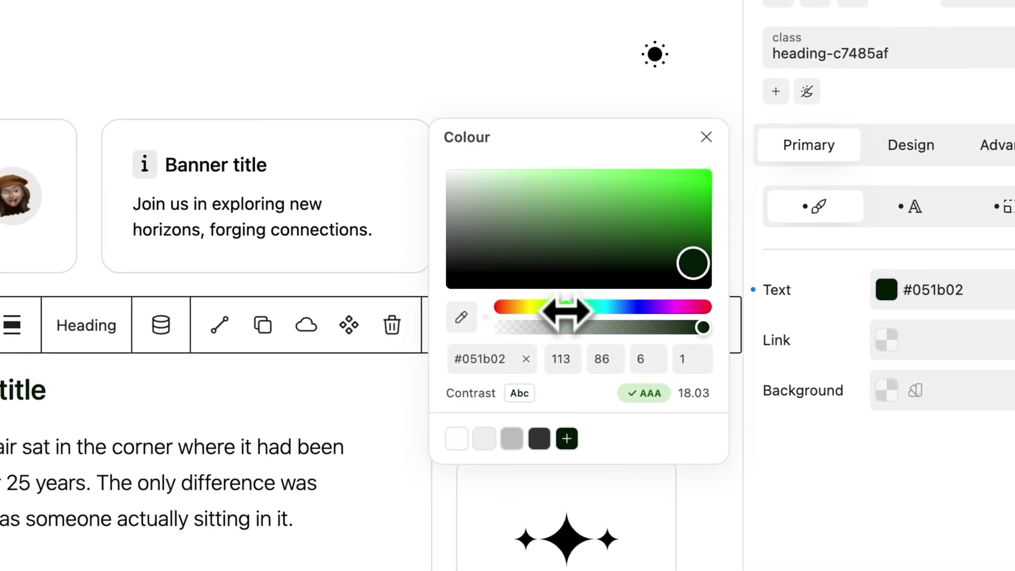
pyautogui.click(486, 318)
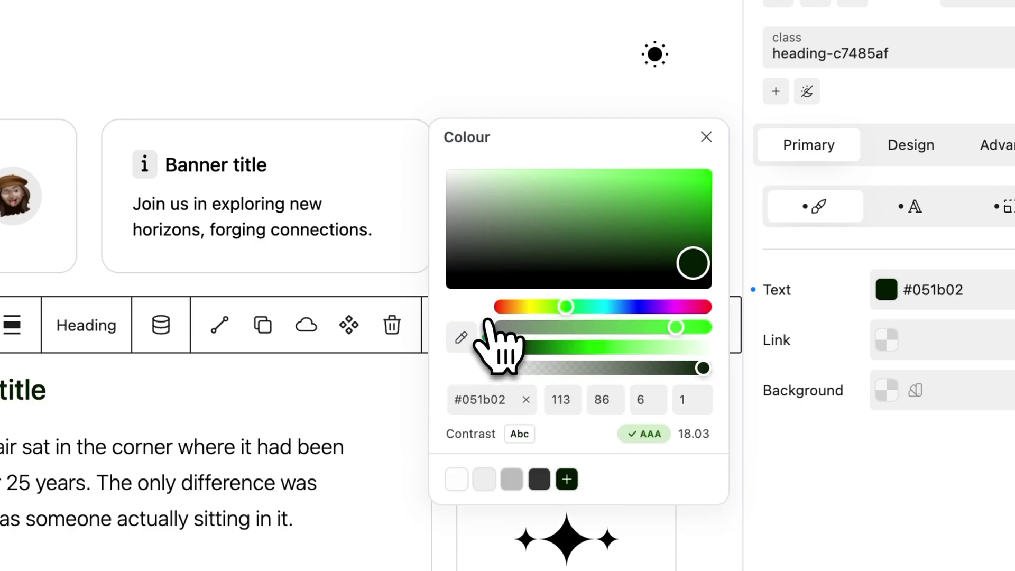
pyautogui.click(486, 317)
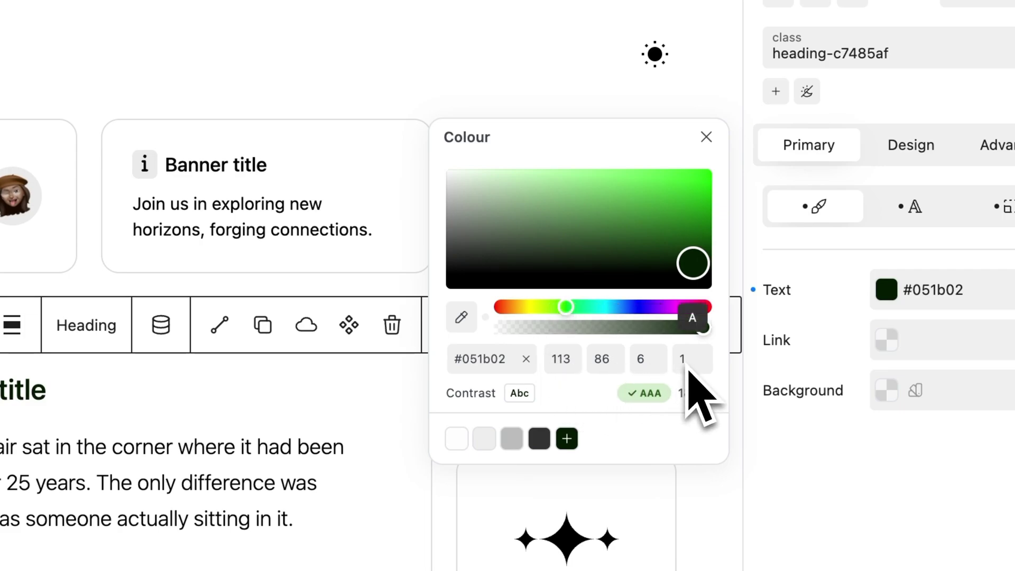
pyautogui.click(651, 318)
pyautogui.click(654, 319)
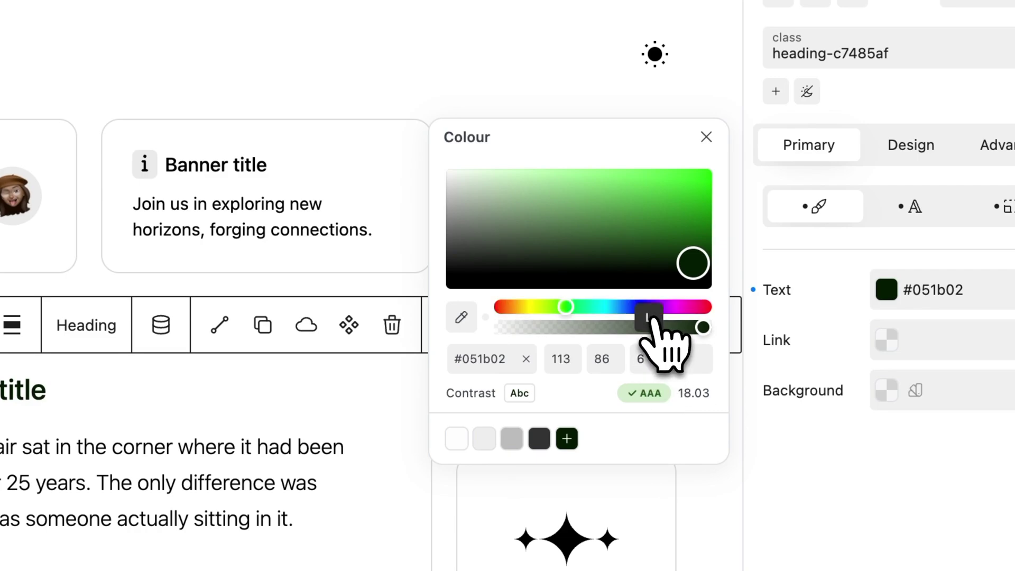
pyautogui.moveTo(693, 267); pyautogui.dragTo(571, 297)
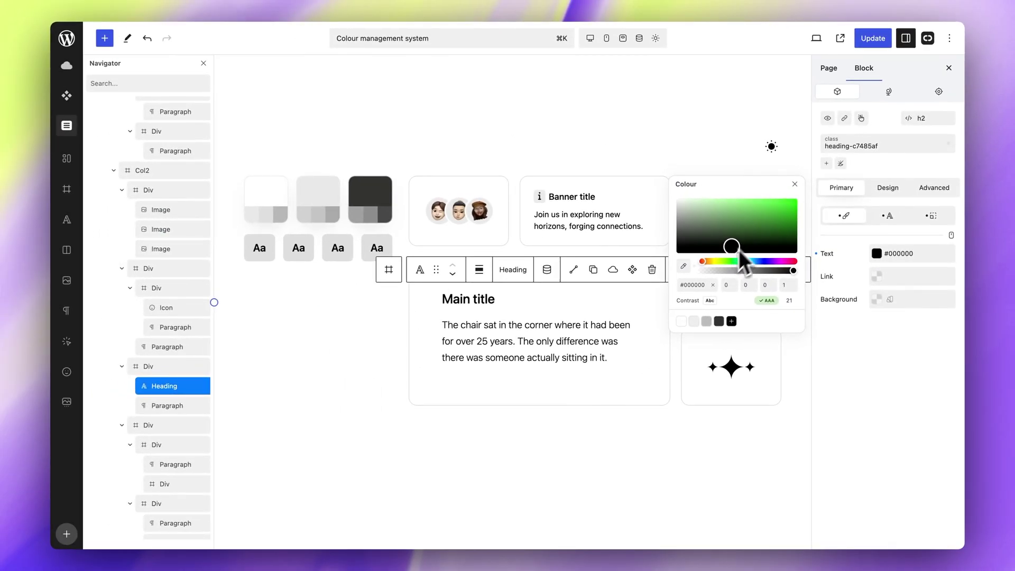
# In Global Styles, try colour styles 2 and 3, then return to style 1.
pyautogui.click(889, 90)
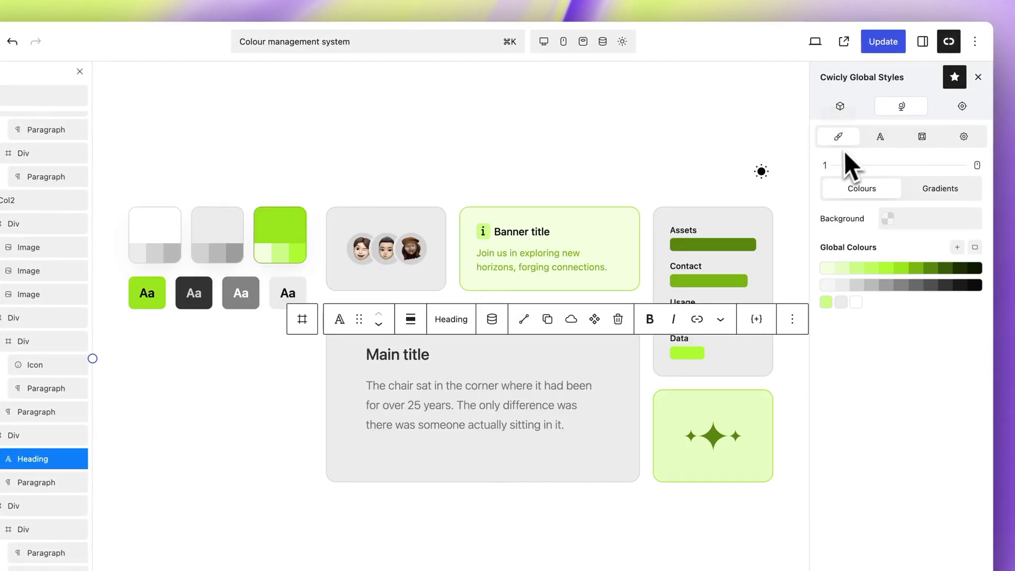
pyautogui.click(841, 202)
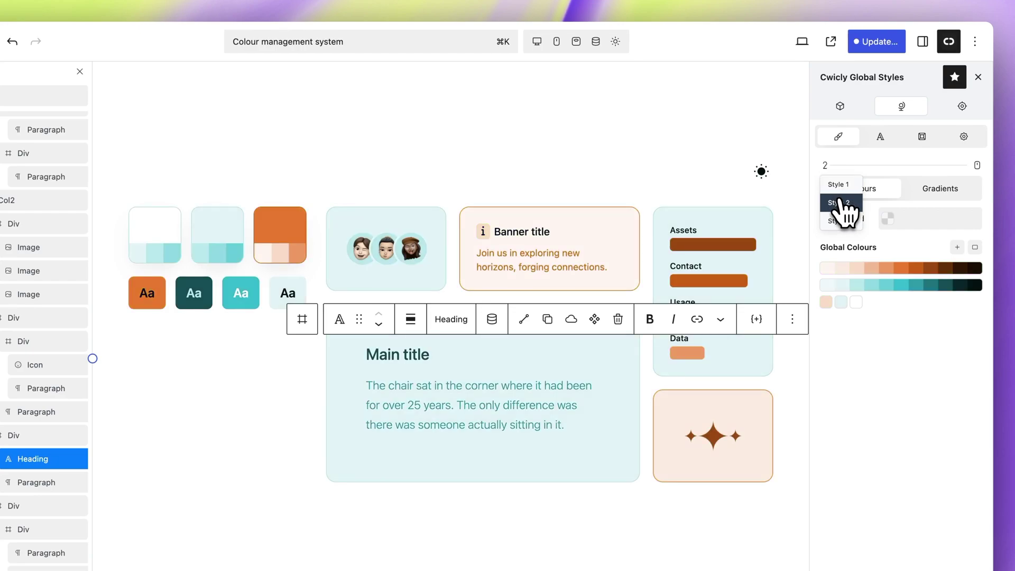
pyautogui.click(840, 221)
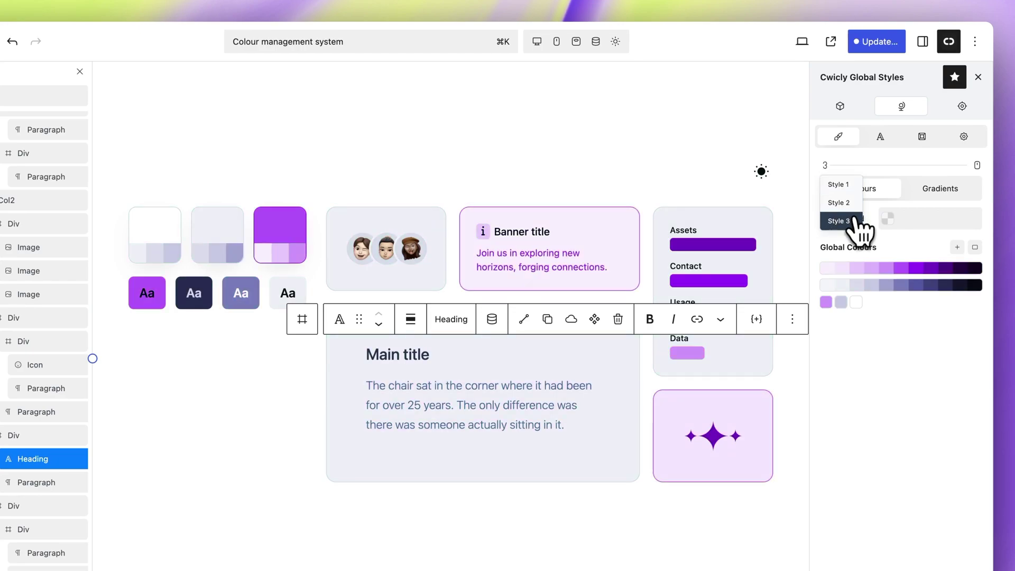
pyautogui.click(840, 184)
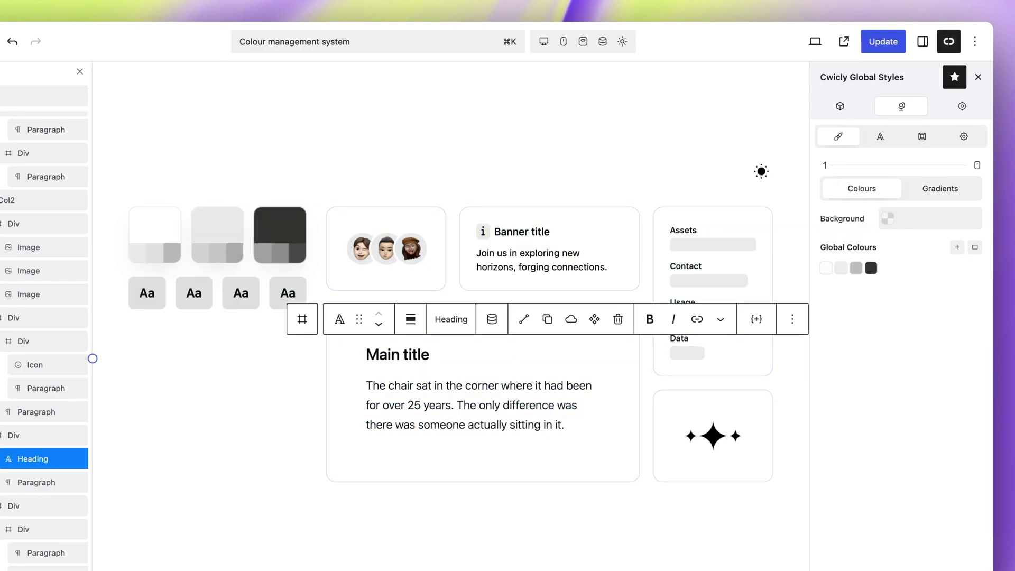
# Try pink and maroon page backgrounds, then set the background to light grey #e9e3e3.
pyautogui.click(888, 218)
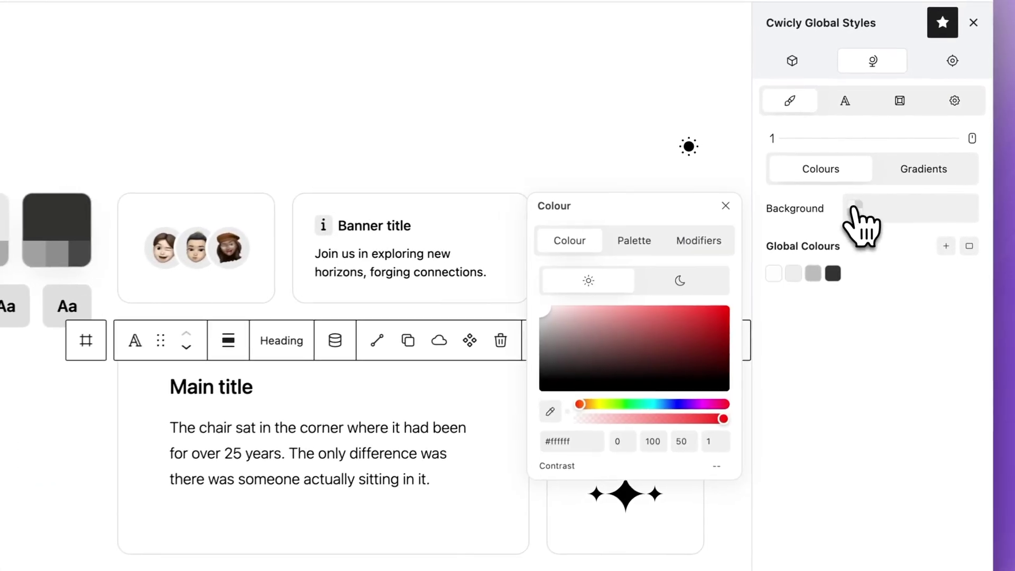
pyautogui.click(574, 318)
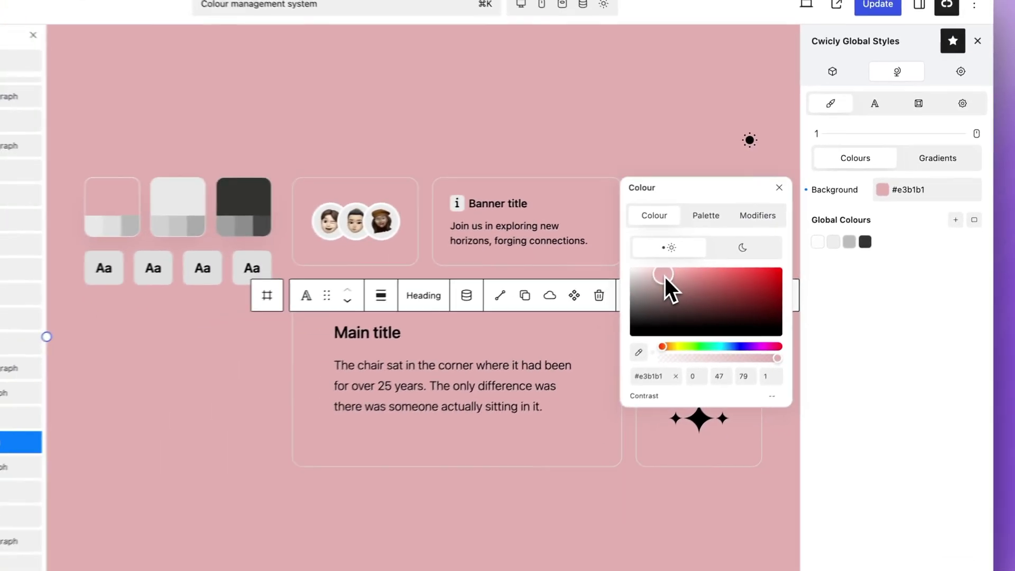
pyautogui.click(677, 302)
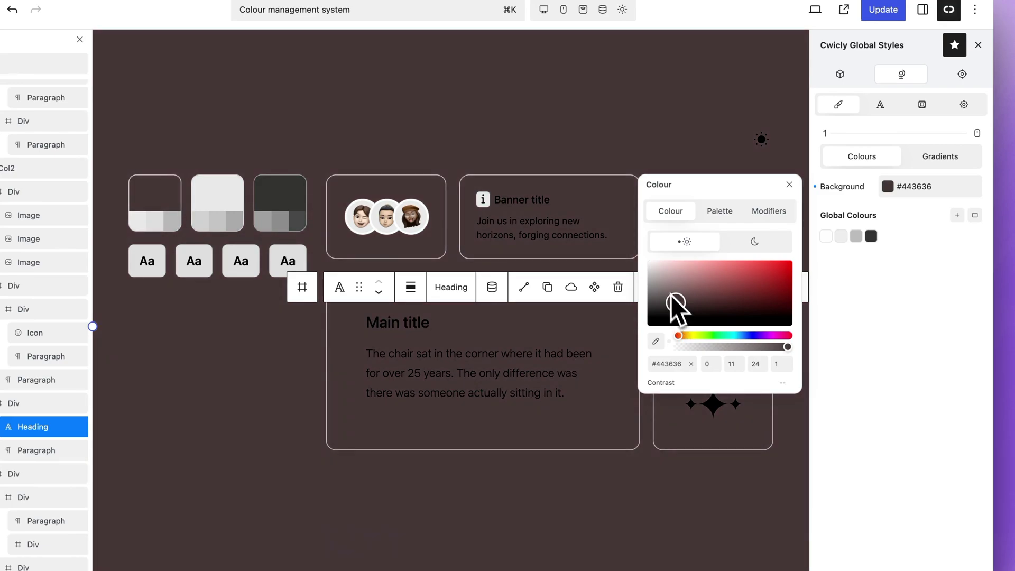
pyautogui.click(653, 268)
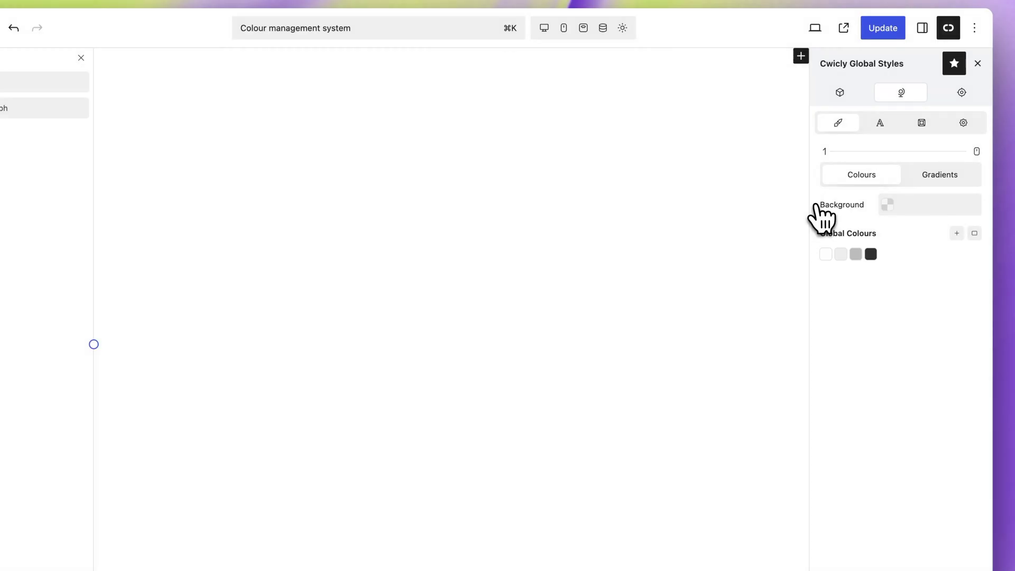
pyautogui.click(957, 233)
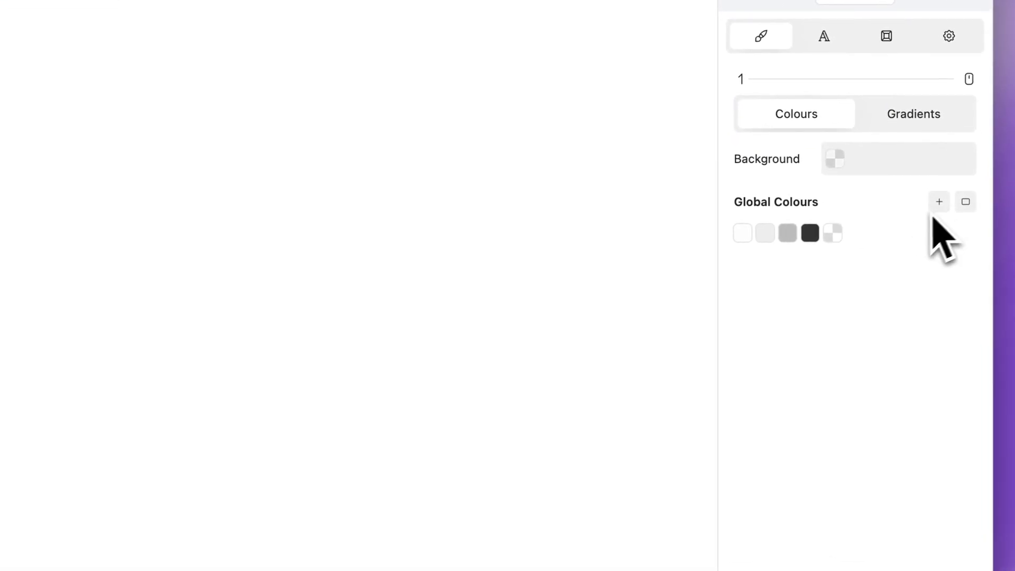
pyautogui.click(835, 235)
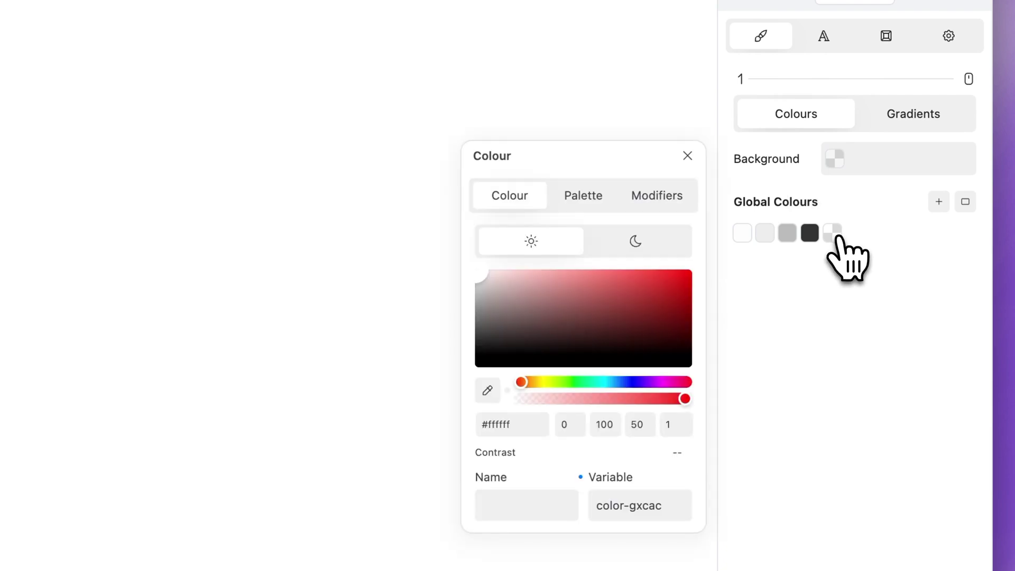
pyautogui.click(584, 382)
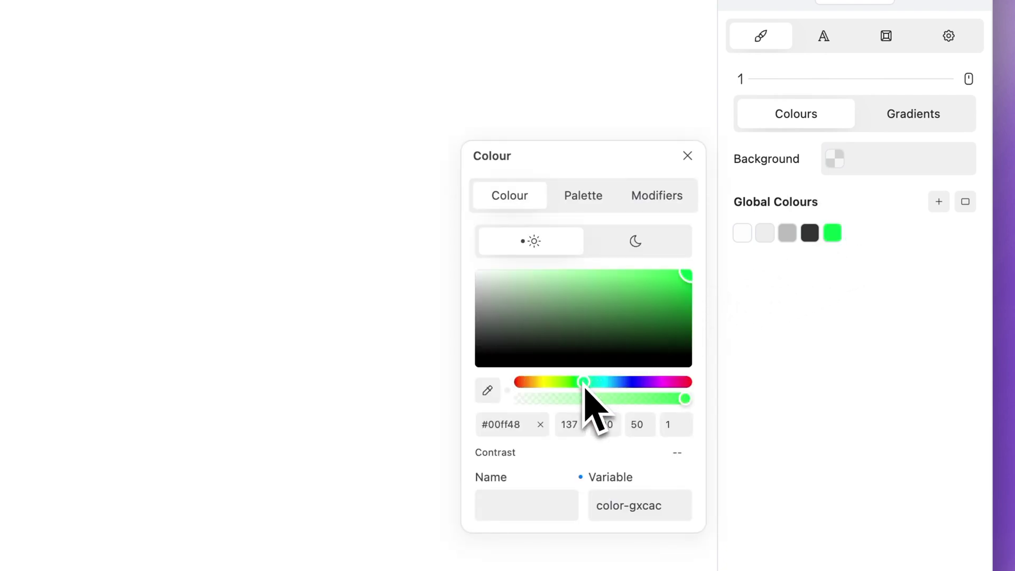
pyautogui.click(687, 156)
pyautogui.moveTo(832, 232); pyautogui.dragTo(809, 236)
pyautogui.click(841, 203)
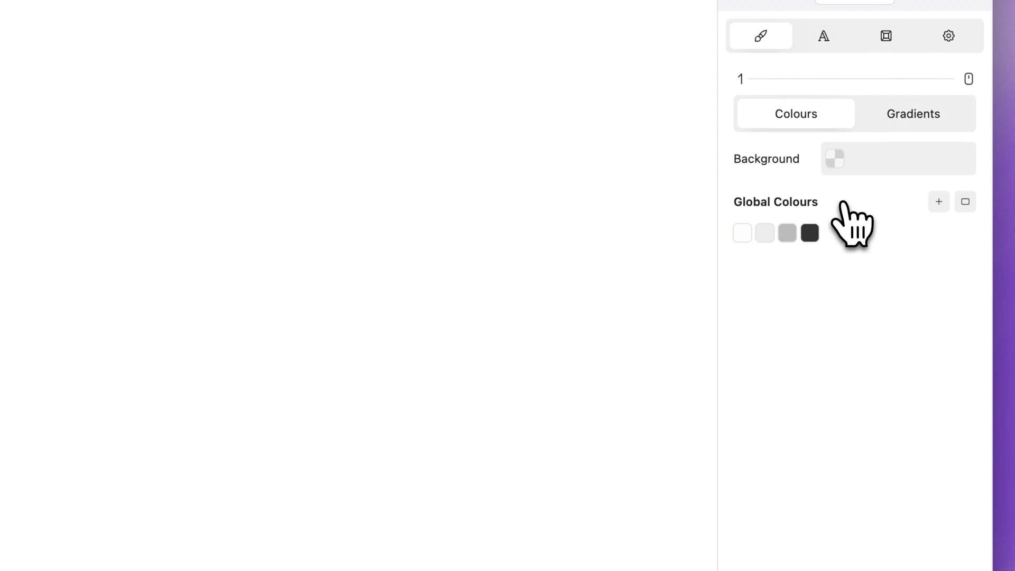
# Create two colour groups, Primary and Secondary, and test reordering them.
pyautogui.click(966, 207)
pyautogui.click(965, 207)
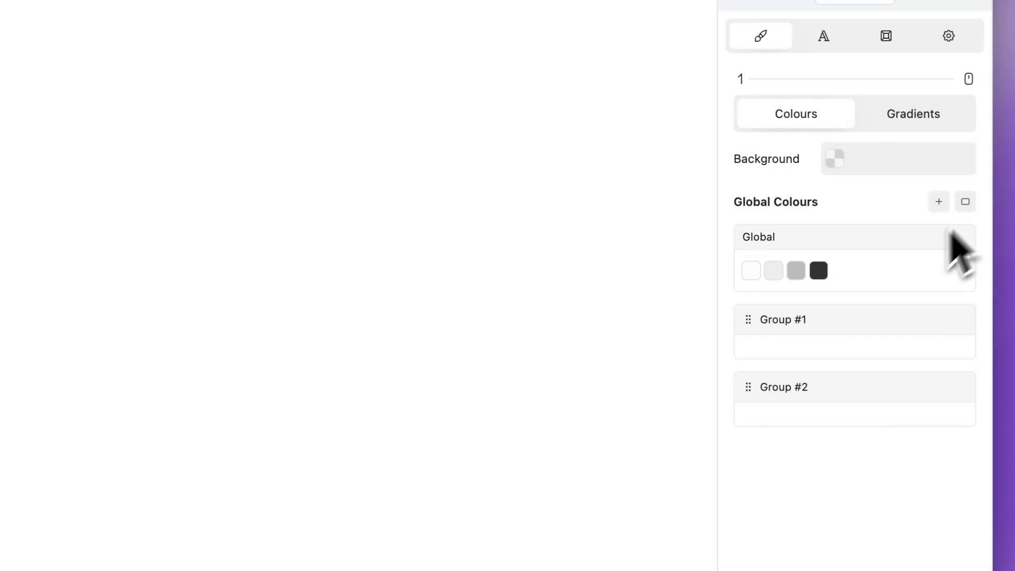
pyautogui.moveTo(746, 378)
pyautogui.moveTo(747, 389)
pyautogui.mouseDown()
pyautogui.moveTo(744, 322)
pyautogui.moveTo(745, 403)
pyautogui.mouseUp()
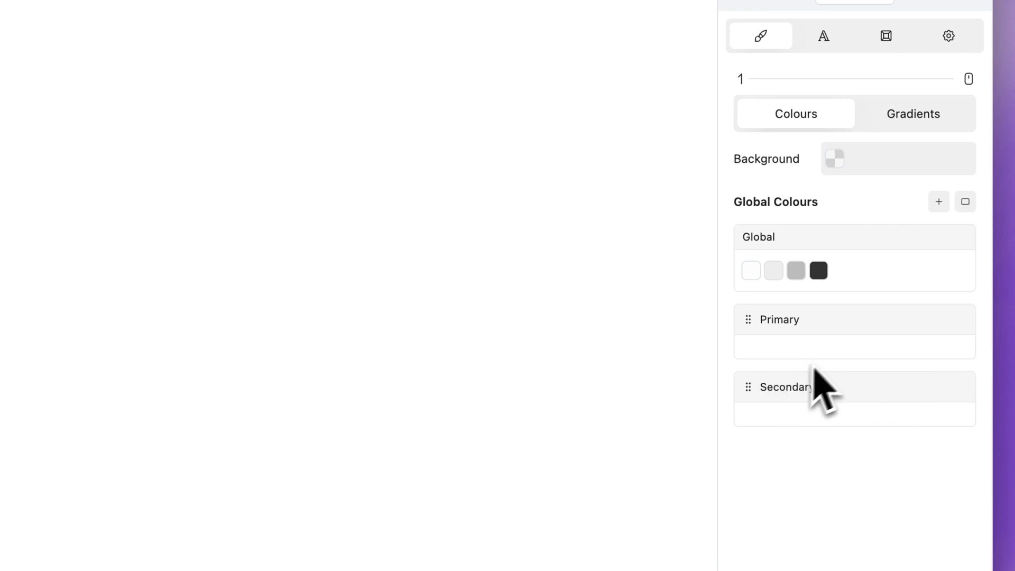
# Move the existing white and light grey colours into the Primary group.
pyautogui.click(918, 319)
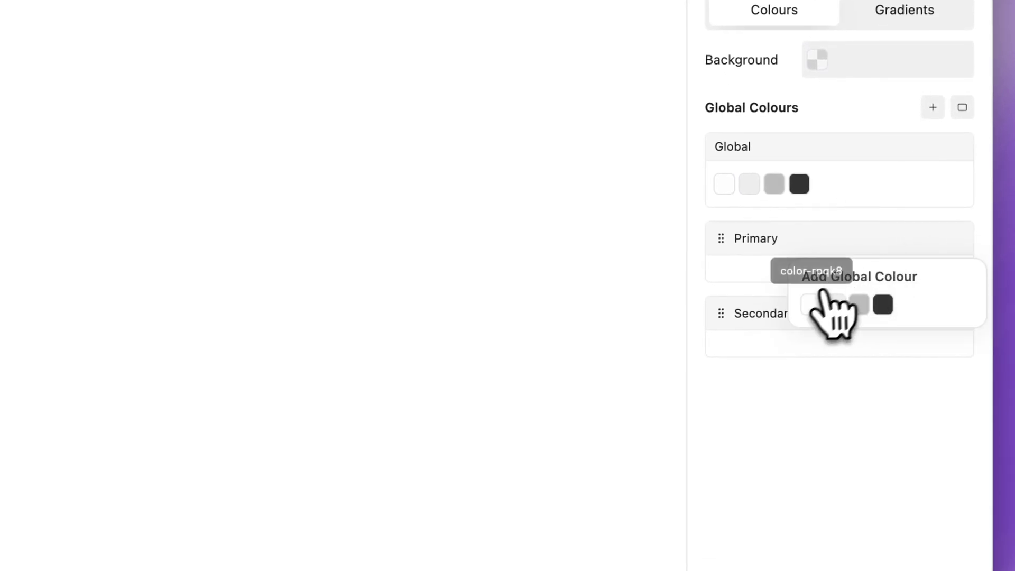
pyautogui.click(809, 305)
pyautogui.click(811, 304)
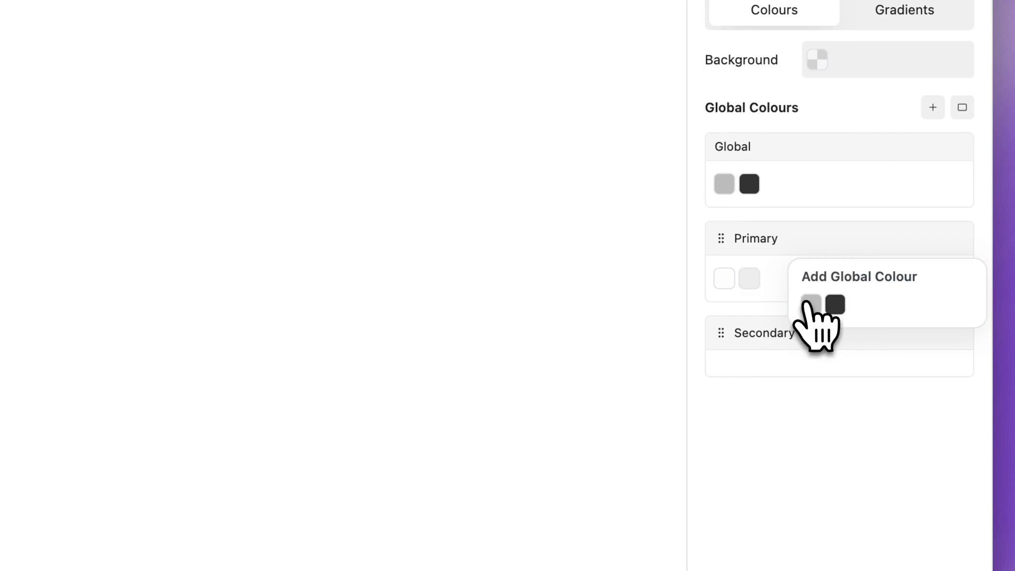
pyautogui.click(787, 306)
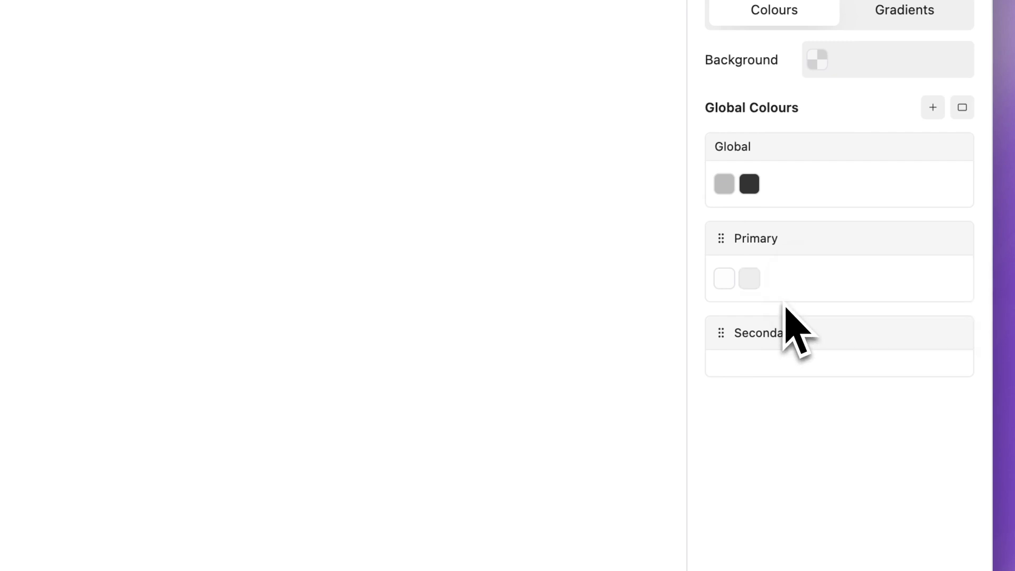
# Add purple and blue #0099ff swatches to the Primary group.
pyautogui.moveTo(919, 267)
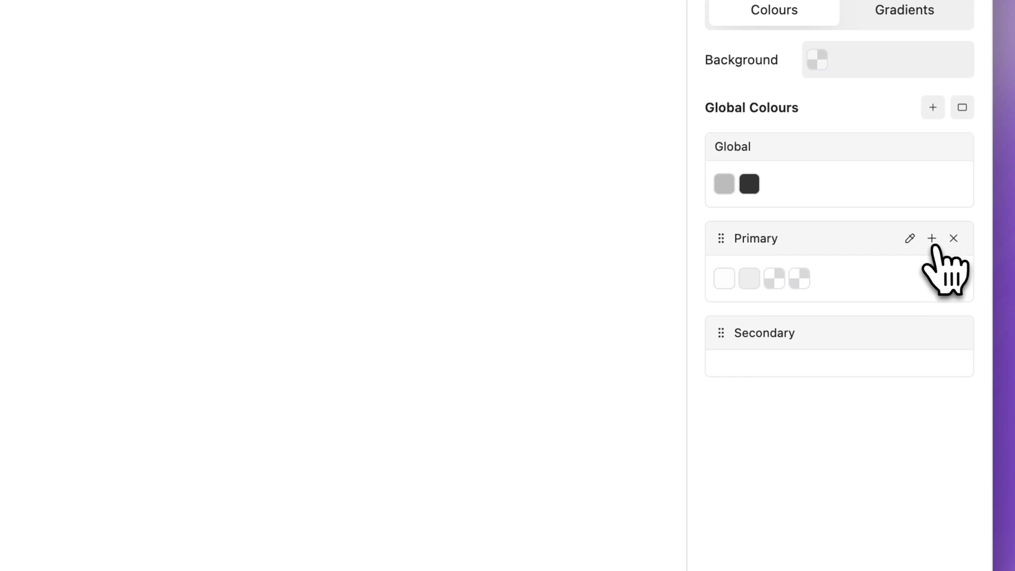
pyautogui.click(775, 276)
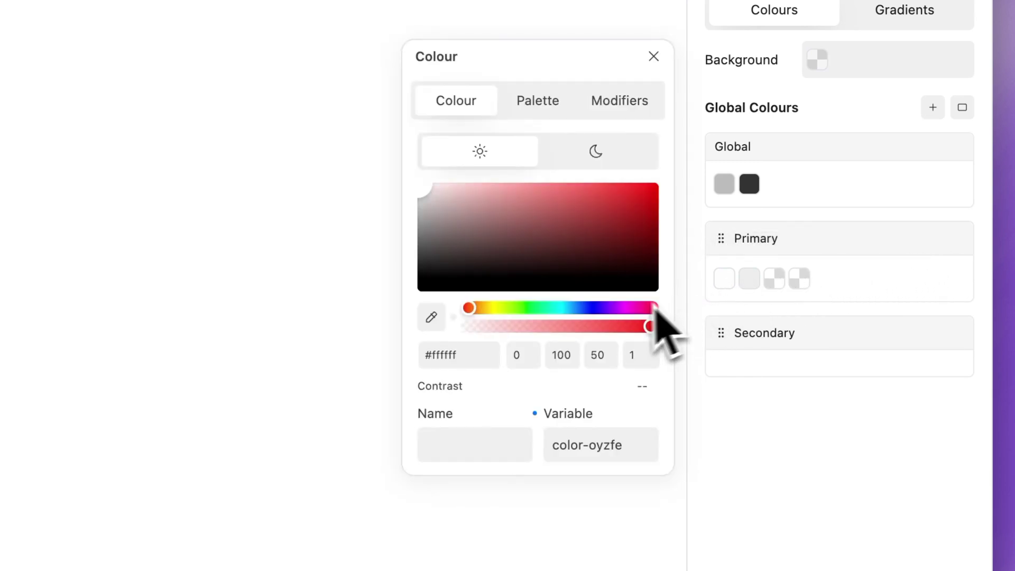
pyautogui.click(609, 308)
pyautogui.click(793, 283)
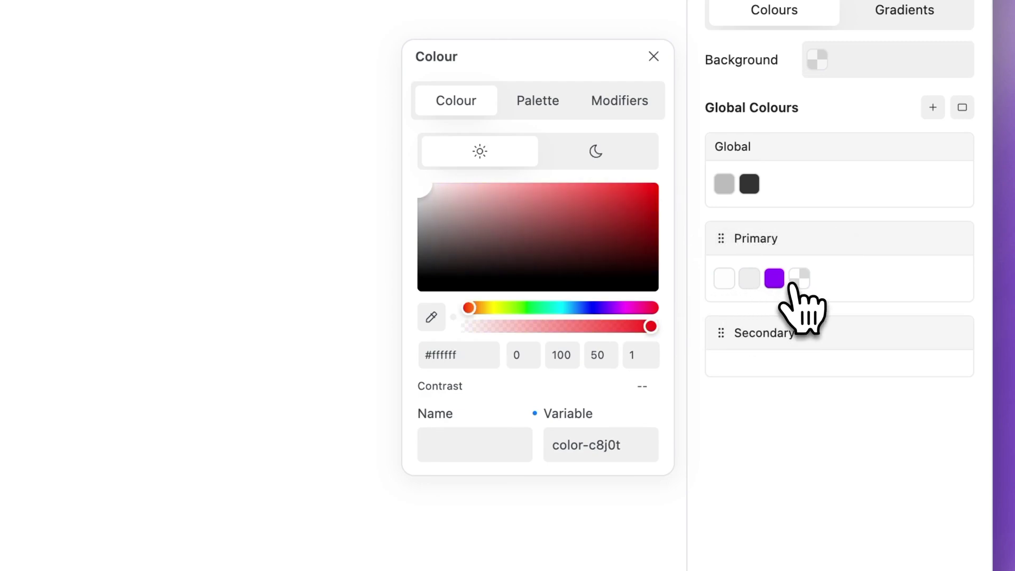
pyautogui.click(575, 309)
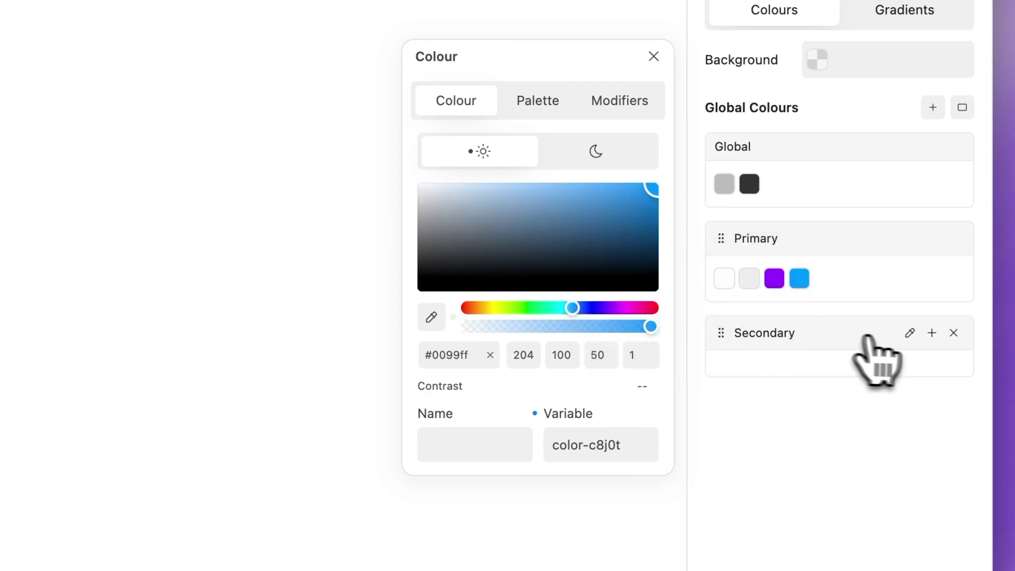
# Add a yellow #ffbb00 swatch to the Secondary group.
pyautogui.scroll(2, 899, 370)
pyautogui.click(934, 398)
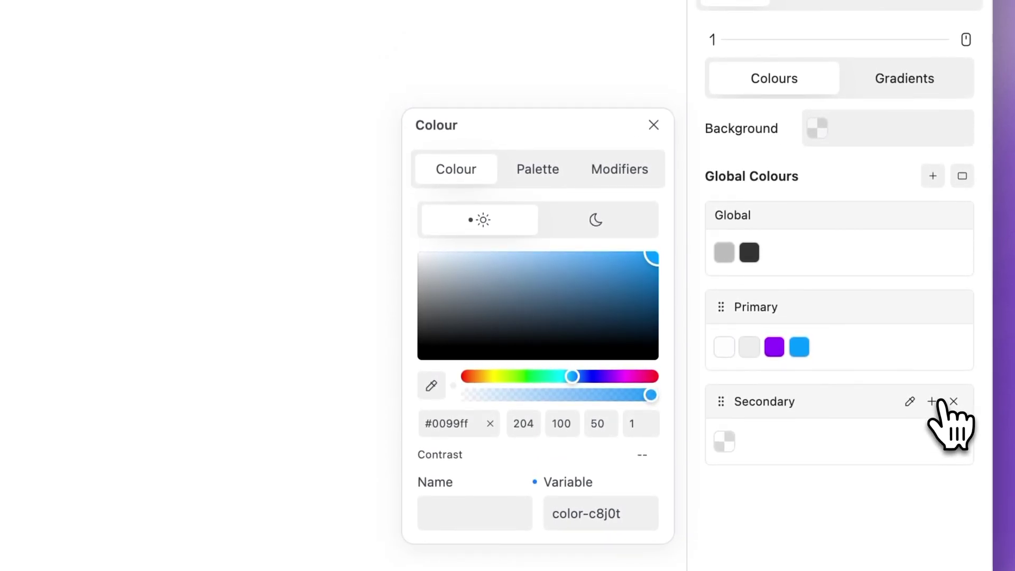
pyautogui.click(725, 442)
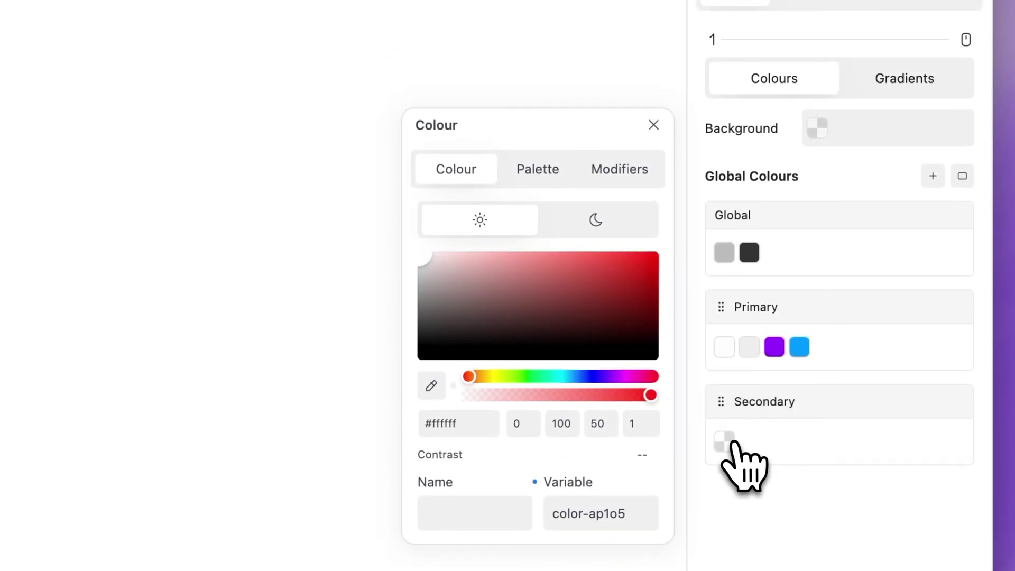
pyautogui.click(491, 376)
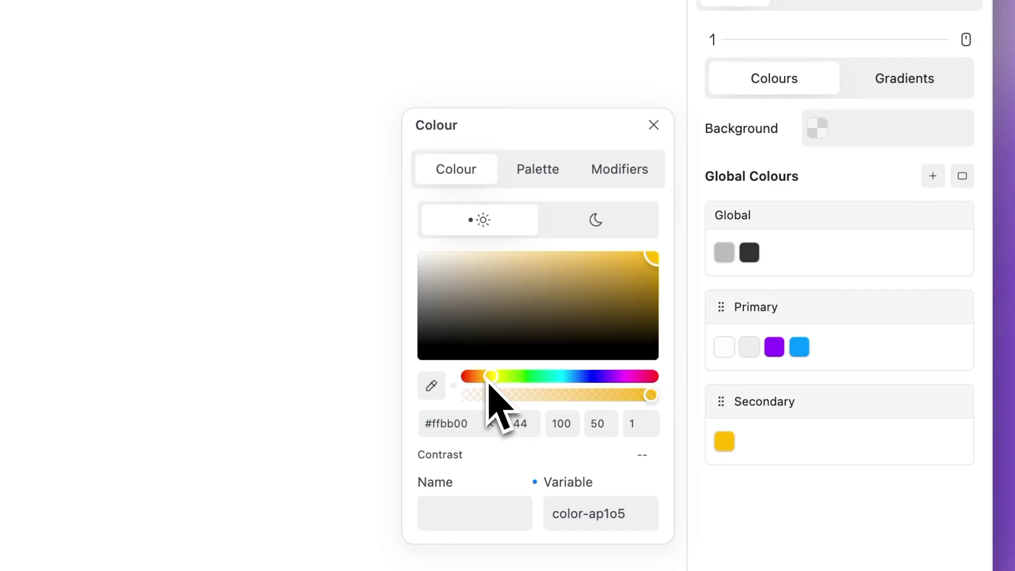
pyautogui.click(655, 127)
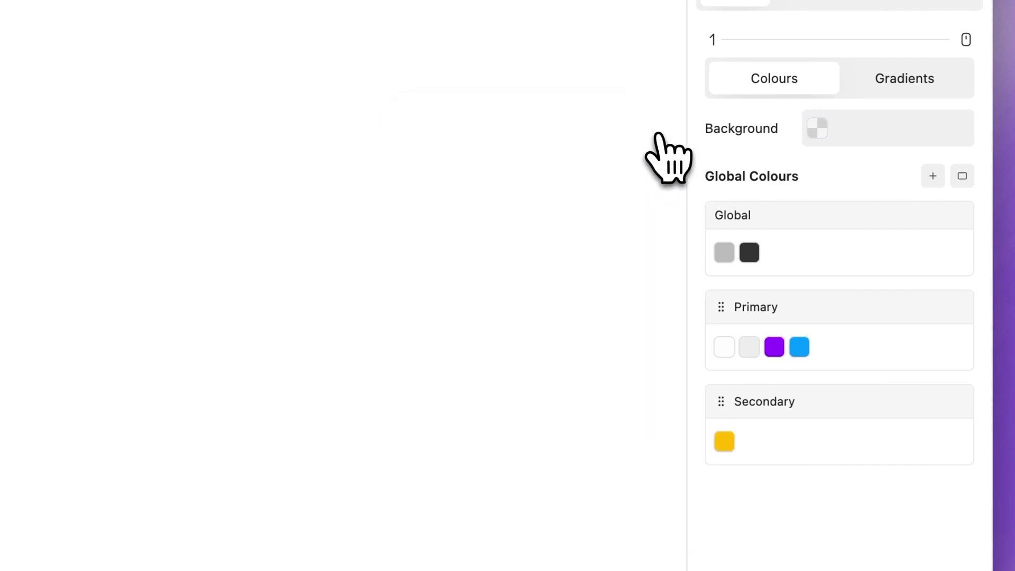
# Delete the Secondary group, moving yellow into Global, and reposition the blue swatch within Primary.
pyautogui.scroll(-3, 963, 328)
pyautogui.click(960, 329)
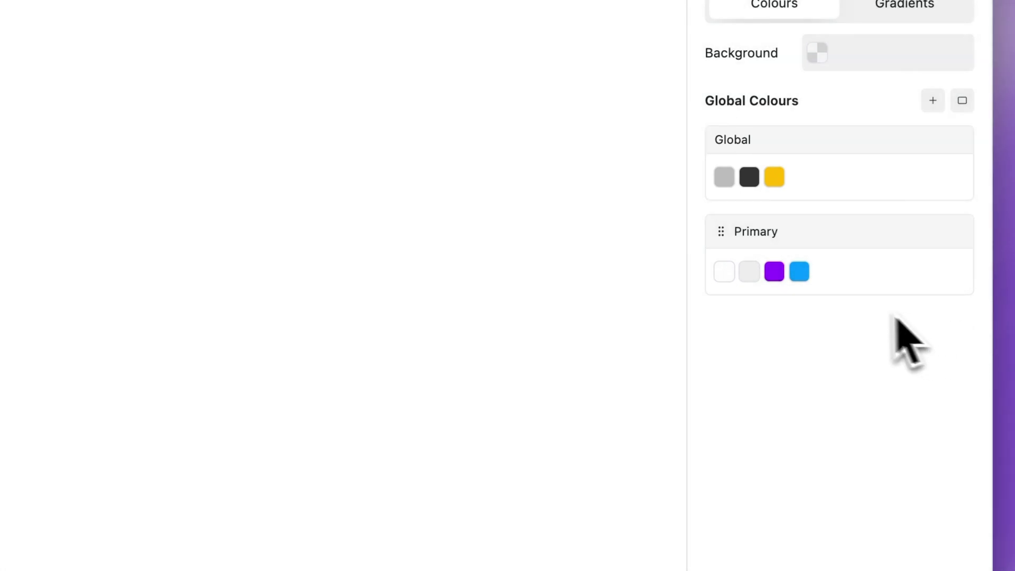
pyautogui.moveTo(811, 284)
pyautogui.moveTo(828, 289)
pyautogui.mouseDown()
pyautogui.moveTo(779, 290)
pyautogui.moveTo(838, 294)
pyautogui.mouseUp()
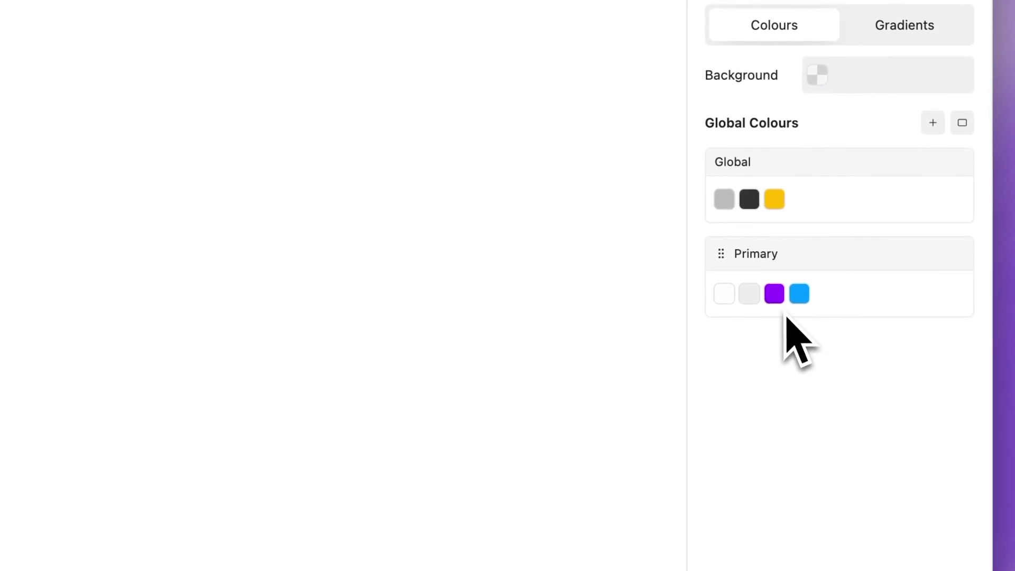
# On the purple Primary colour, try a green dark-mode value, then clear the override.
pyautogui.click(778, 302)
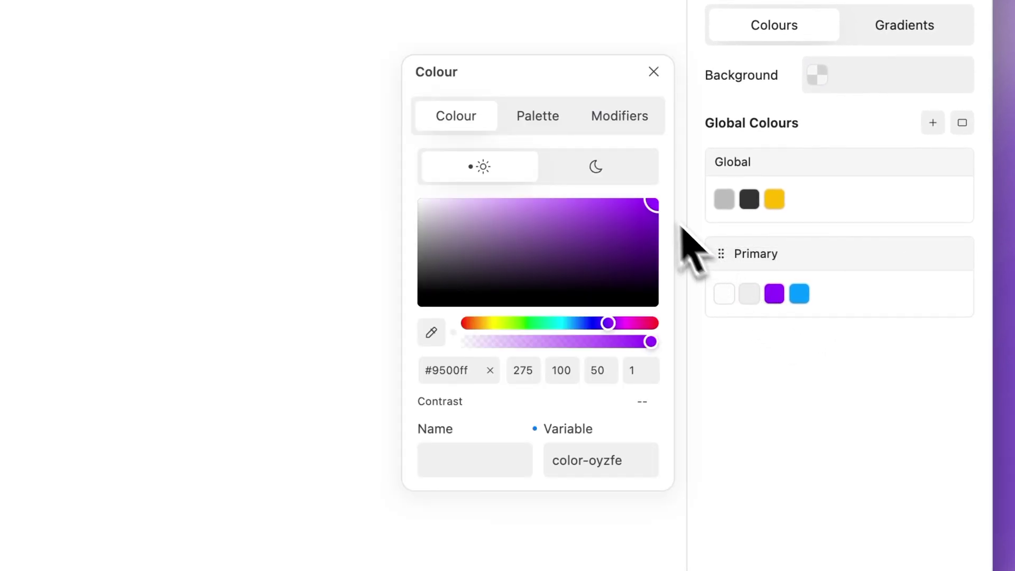
pyautogui.click(627, 178)
pyautogui.click(529, 324)
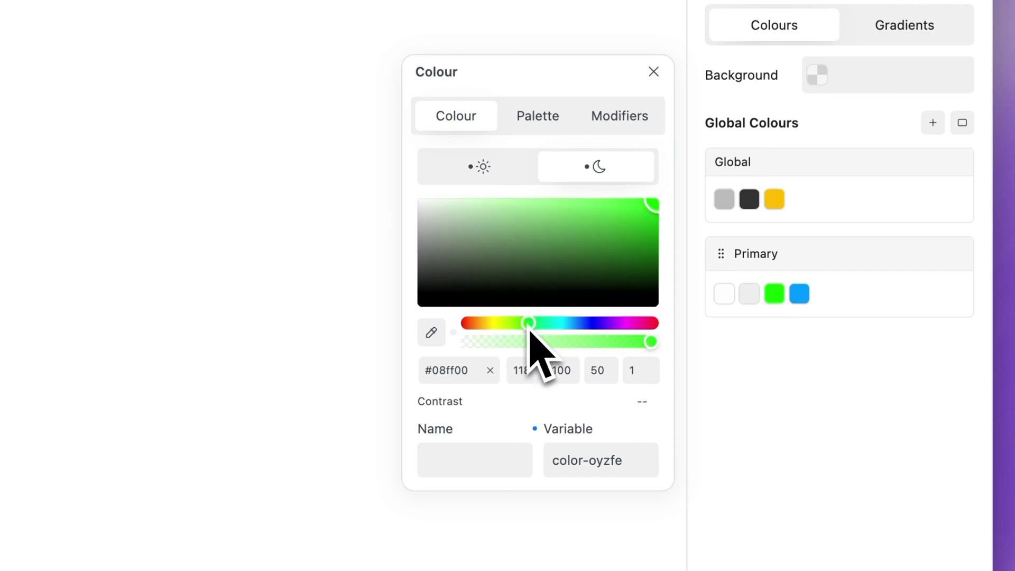
pyautogui.click(491, 371)
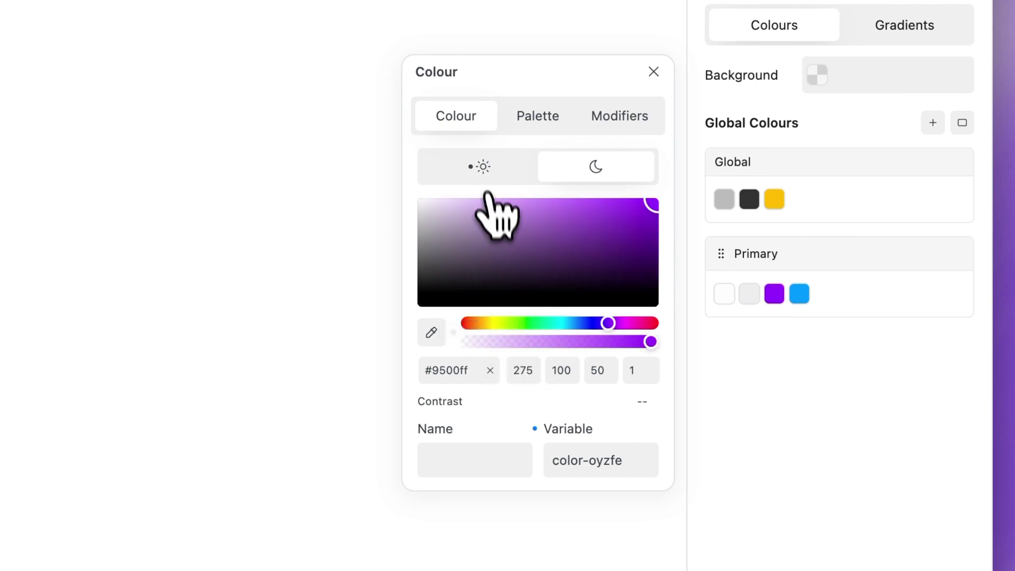
pyautogui.click(482, 170)
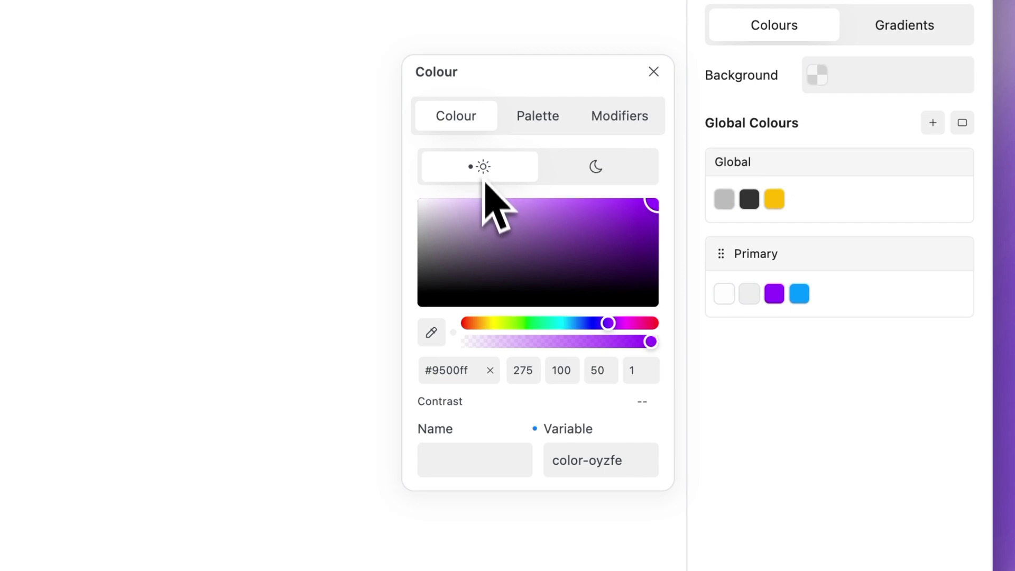
# Name the colour Purple and set its variable to primitive-purple.
pyautogui.click(484, 456)
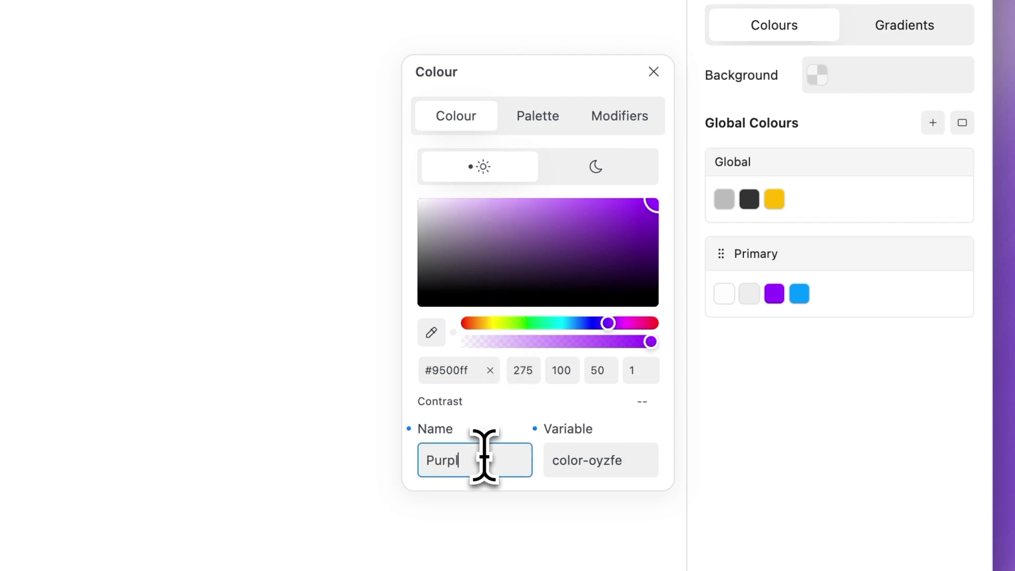
pyautogui.click(552, 460)
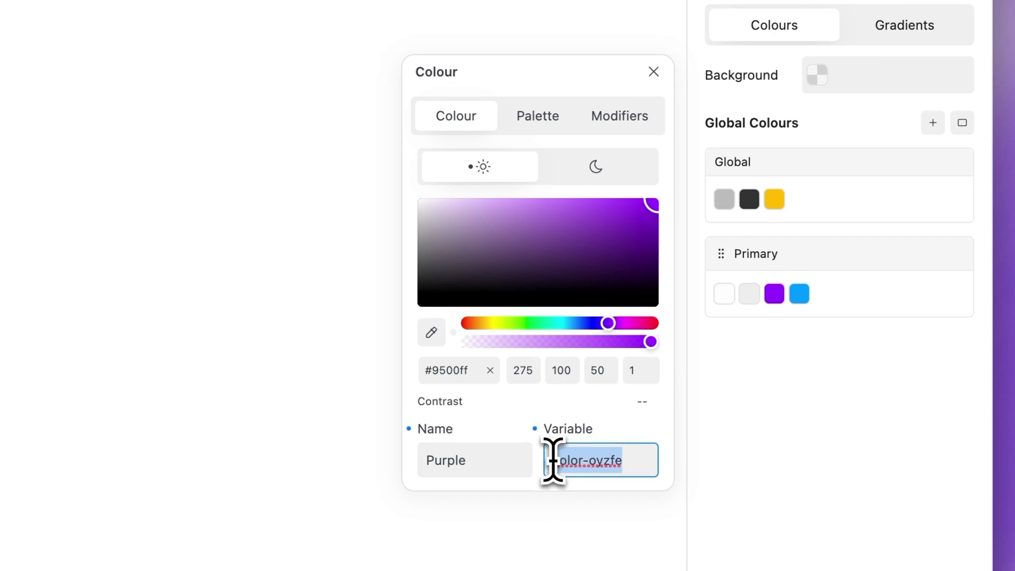
pyautogui.press('BackSpace')
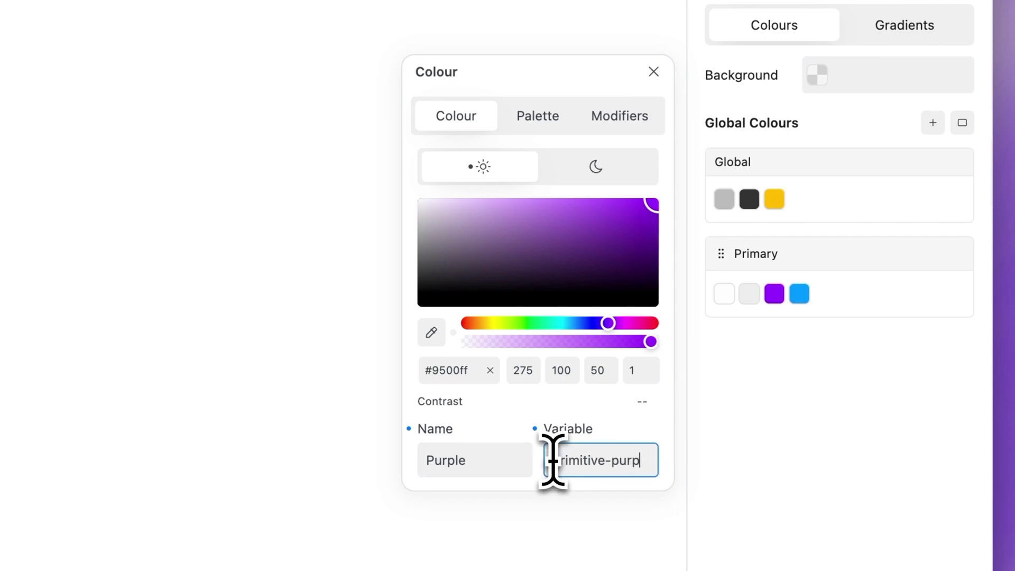
pyautogui.write('primitive-purple')
pyautogui.click(536, 117)
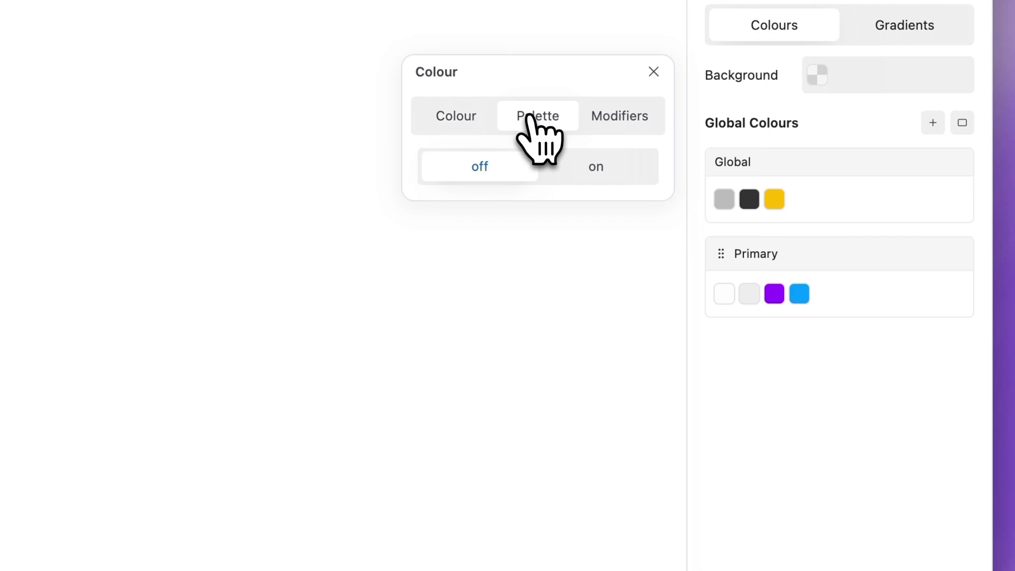
# Turn Palette on for Purple and tune its base colour to #b476ff.
pyautogui.click(571, 163)
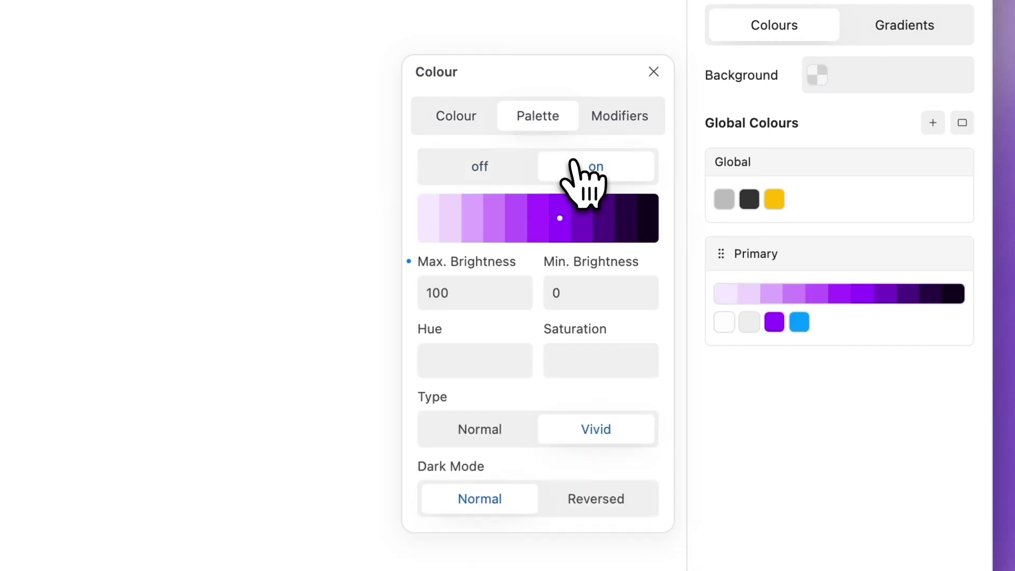
pyautogui.click(545, 166)
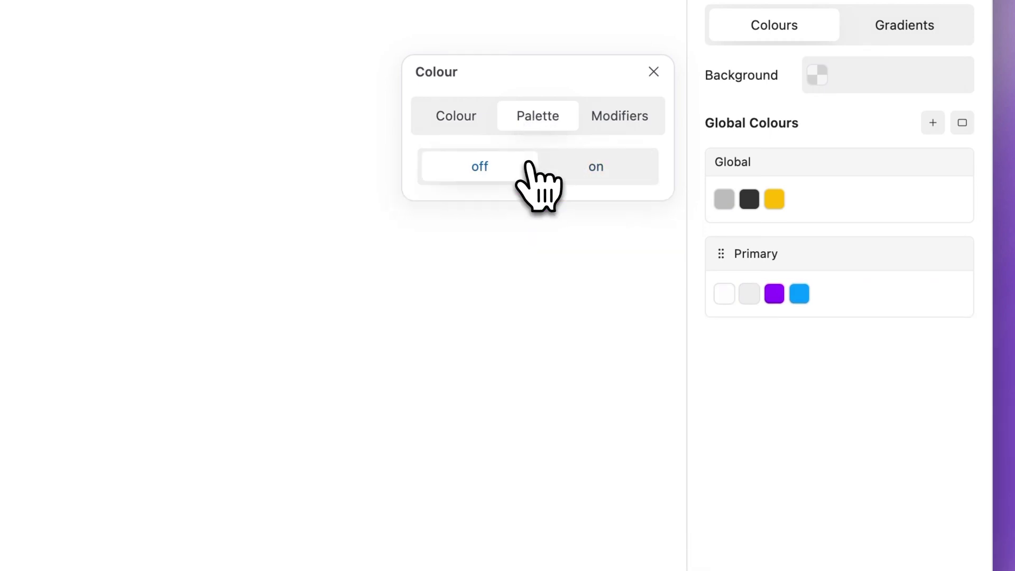
pyautogui.click(566, 167)
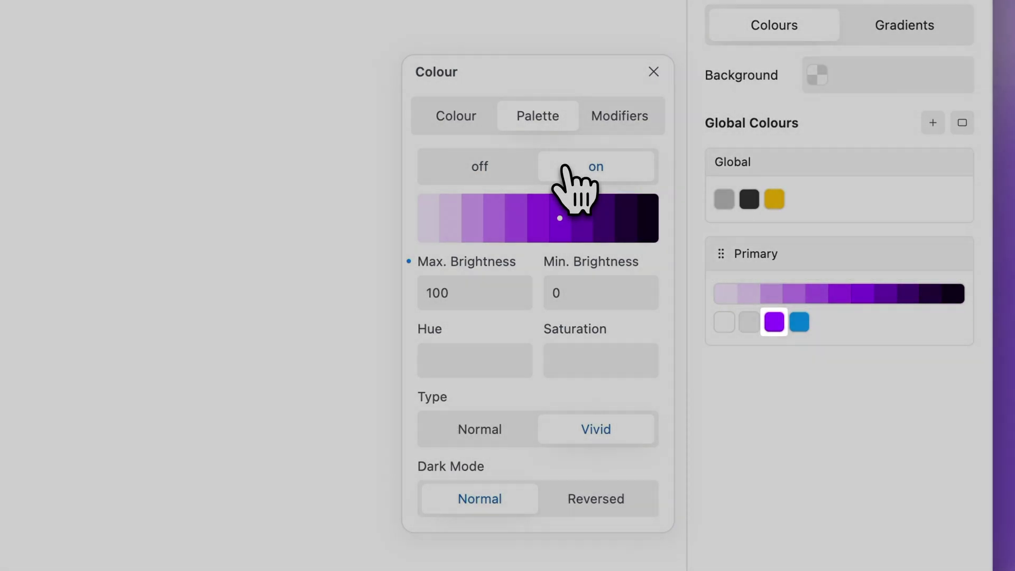
pyautogui.click(541, 217)
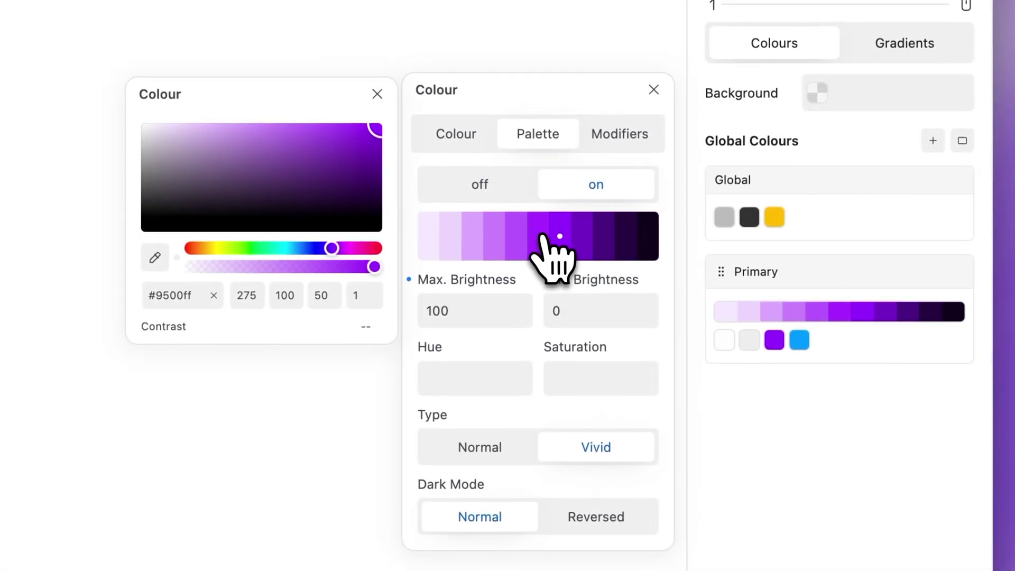
pyautogui.click(306, 249)
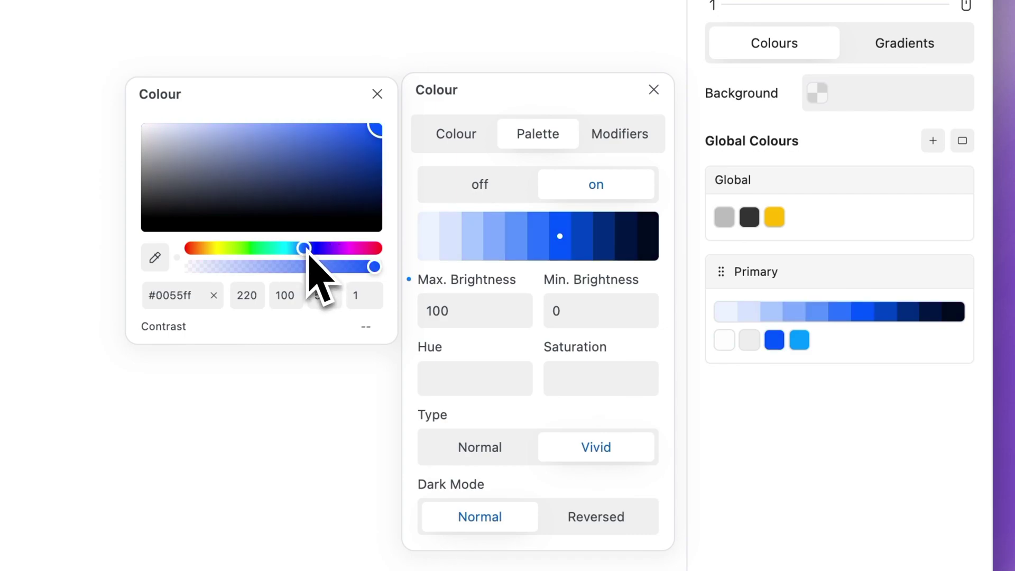
pyautogui.click(369, 136)
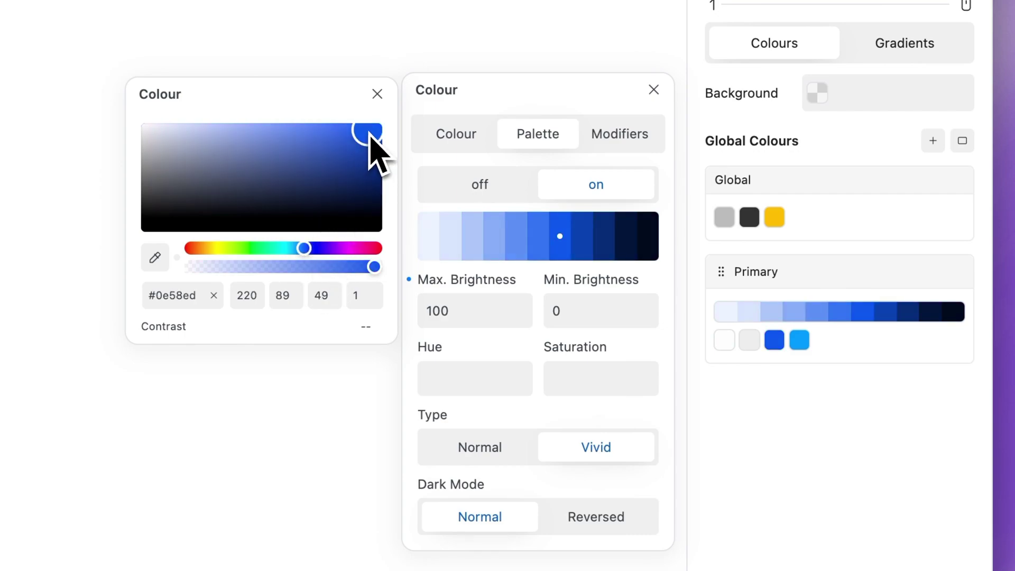
pyautogui.moveTo(369, 138)
pyautogui.mouseDown()
pyautogui.moveTo(367, 199)
pyautogui.moveTo(298, 158)
pyautogui.moveTo(165, 129)
pyautogui.mouseUp()
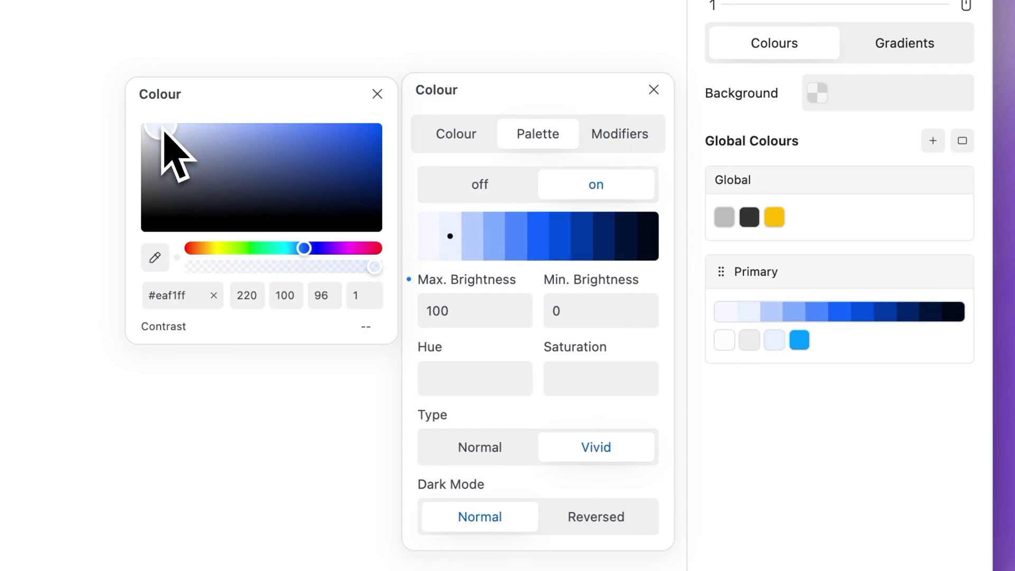
pyautogui.click(271, 125)
pyautogui.click(329, 249)
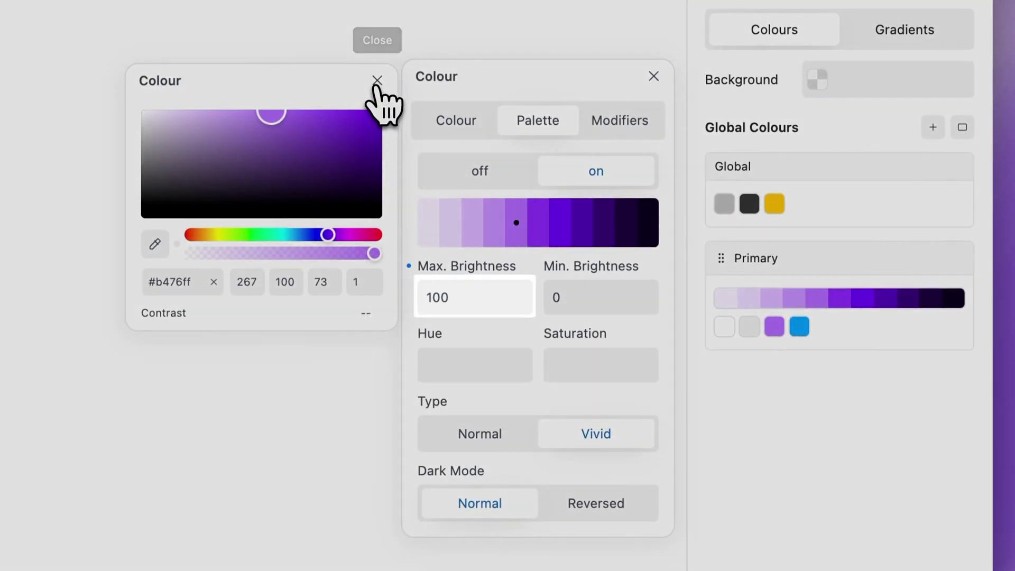
# Set the palette's Max. Brightness to 98 and reset Min. Brightness, Hue and Saturation to defaults.
pyautogui.click(377, 94)
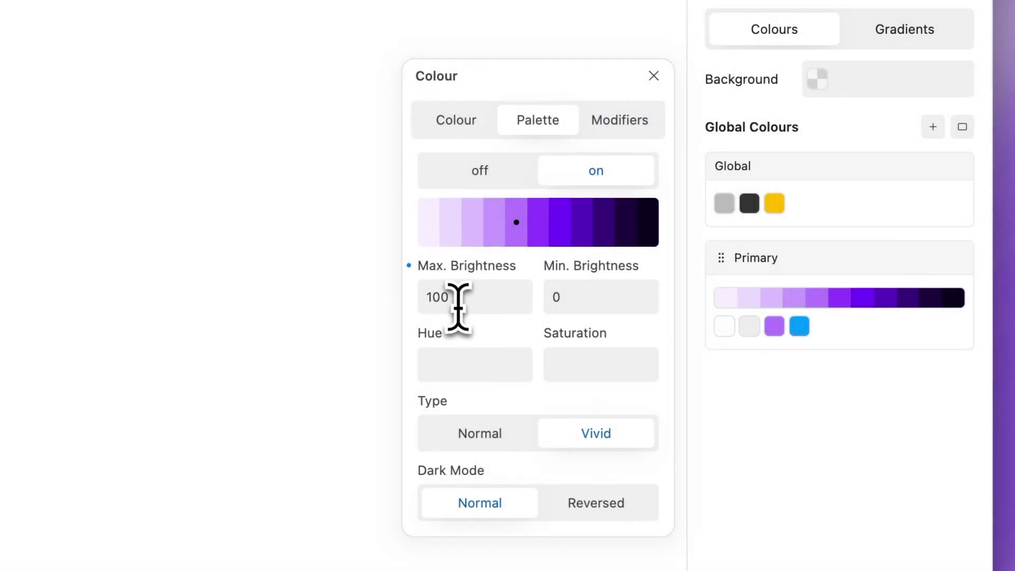
pyautogui.click(458, 307)
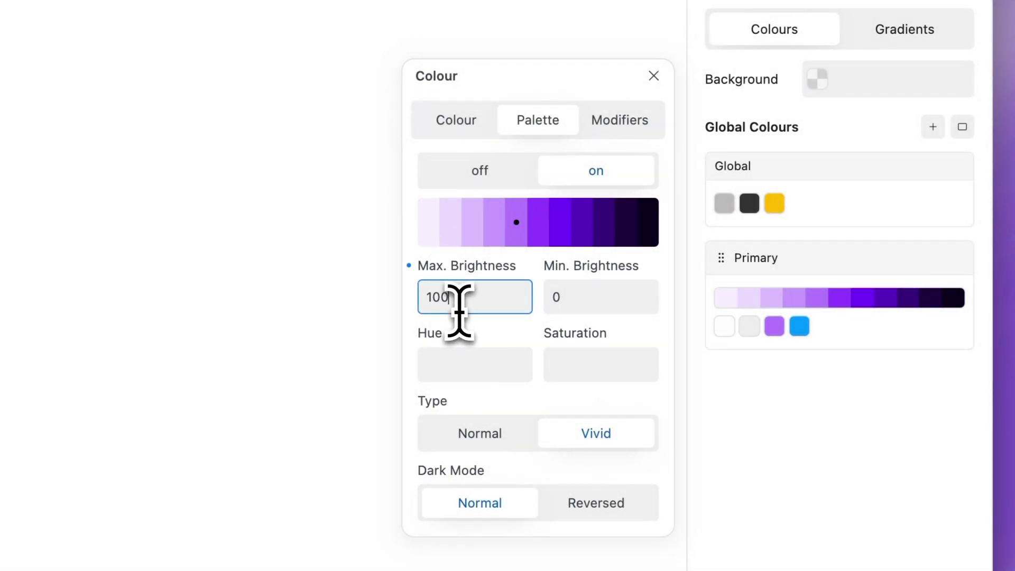
pyautogui.write('98')
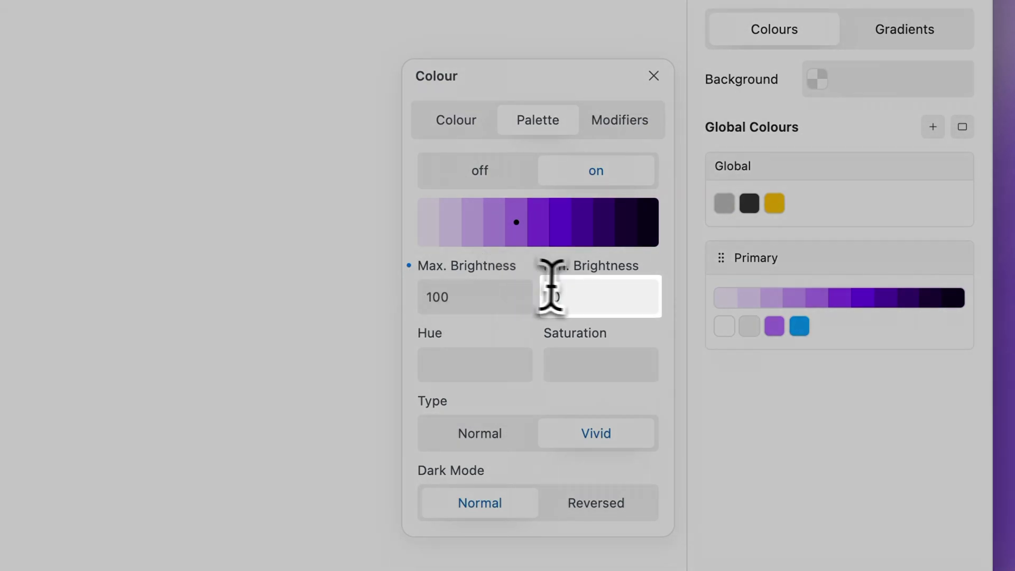
pyautogui.click(573, 294)
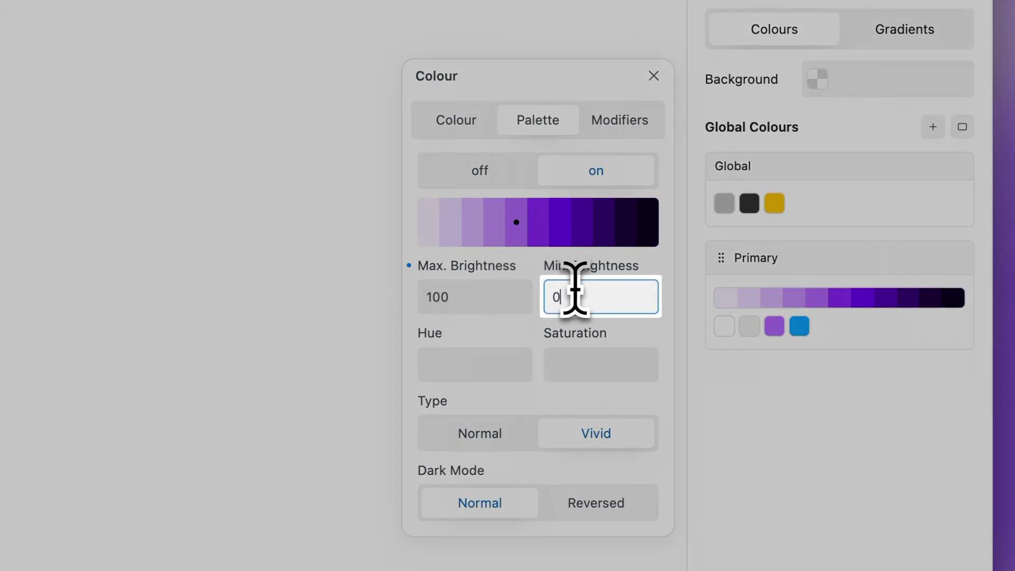
pyautogui.press('Up')
pyautogui.press('Up')
pyautogui.press('Up')
pyautogui.press('Up')
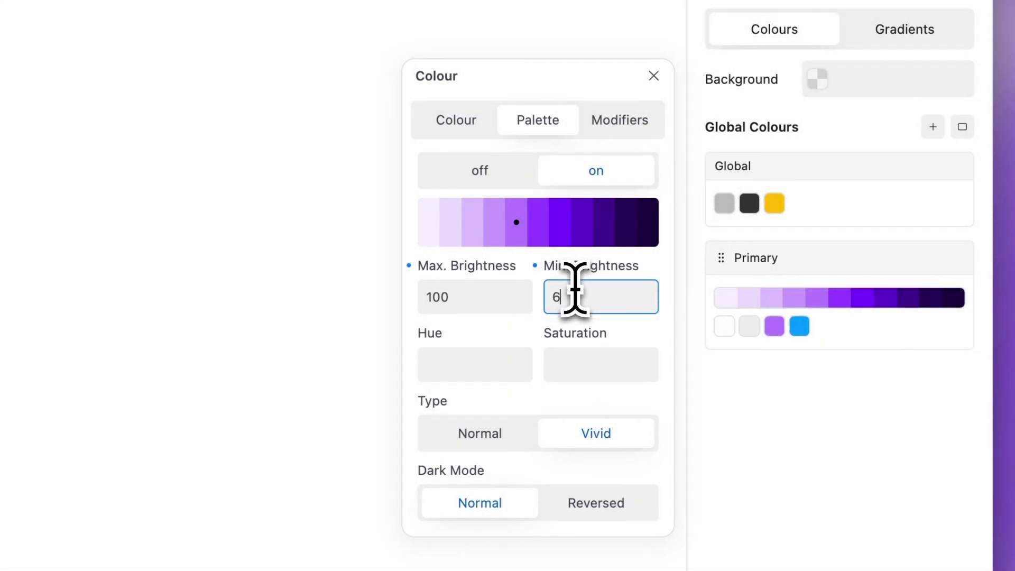
pyautogui.press('Up')
pyautogui.press('BackSpace')
pyautogui.press('BackSpace')
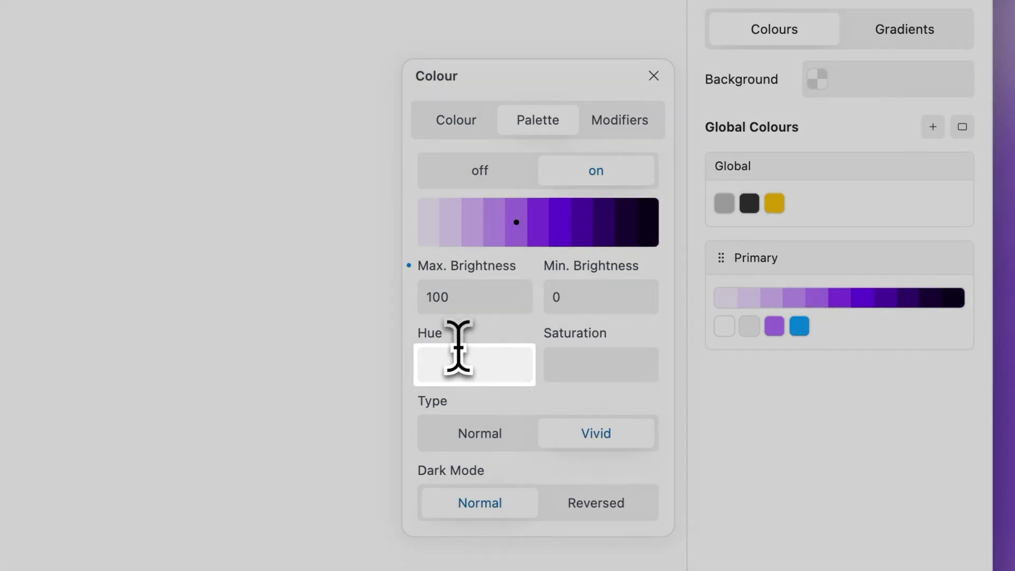
pyautogui.click(454, 353)
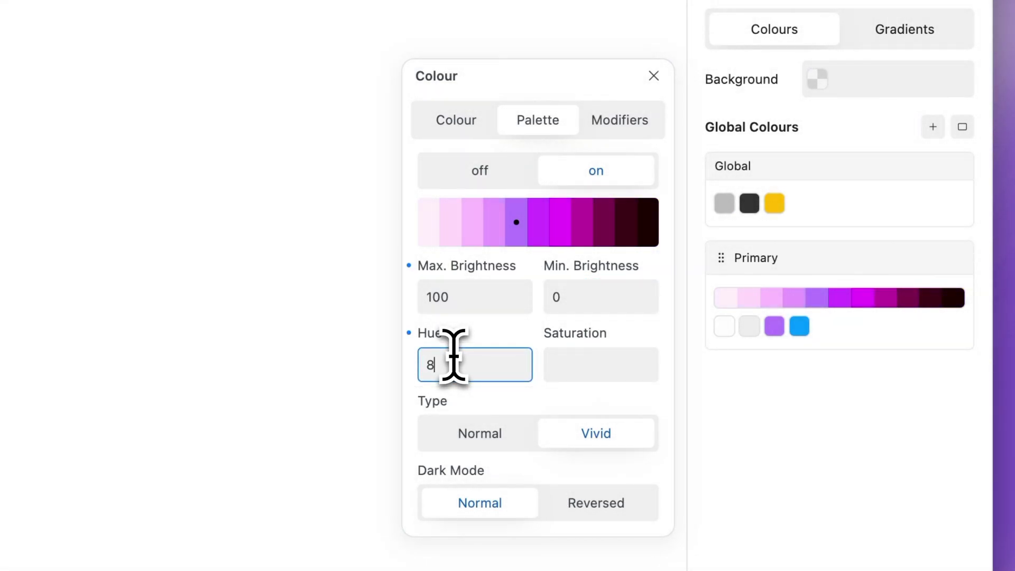
pyautogui.press('BackSpace')
pyautogui.press('BackSpace')
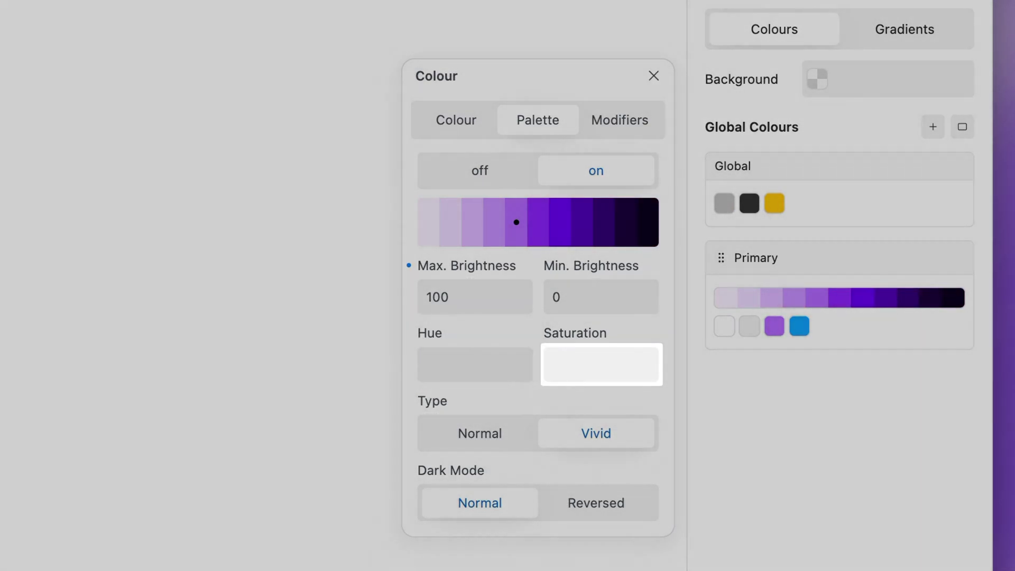
pyautogui.click(583, 353)
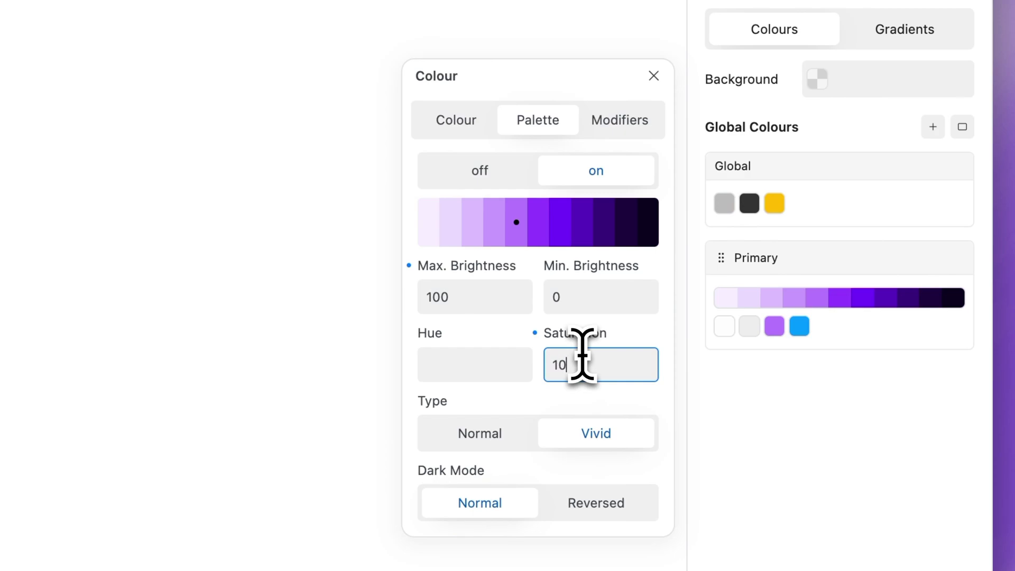
pyautogui.press('BackSpace')
pyautogui.press('BackSpace')
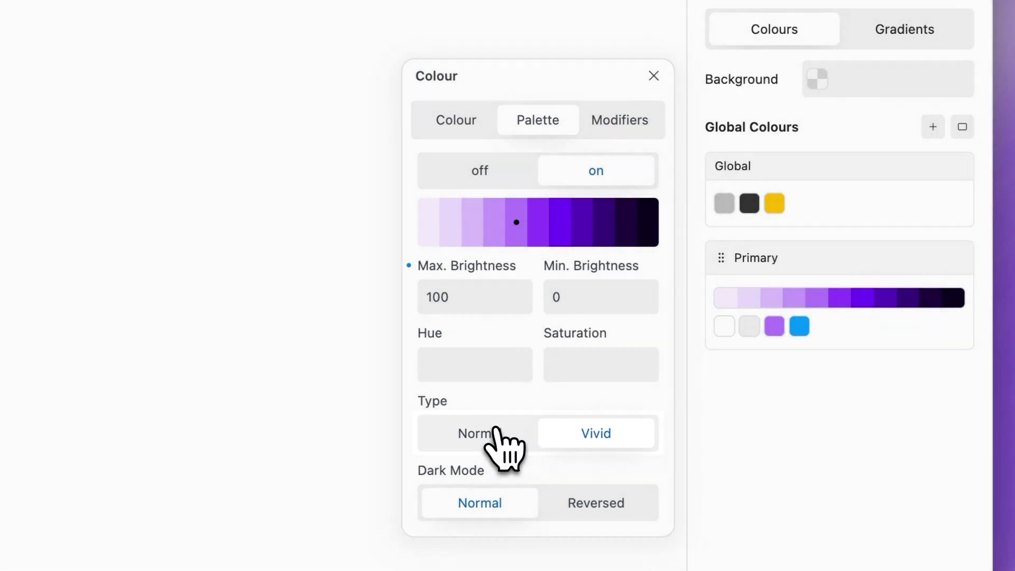
# Keep the Vivid type, preview Reversed dark mode, then set Dark Mode back to Normal.
pyautogui.click(496, 431)
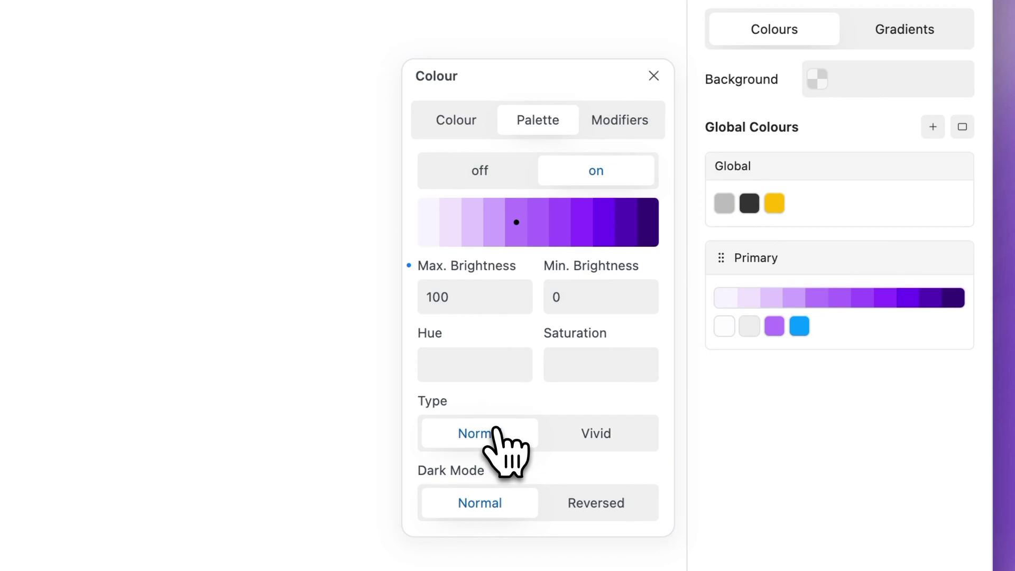
pyautogui.click(580, 434)
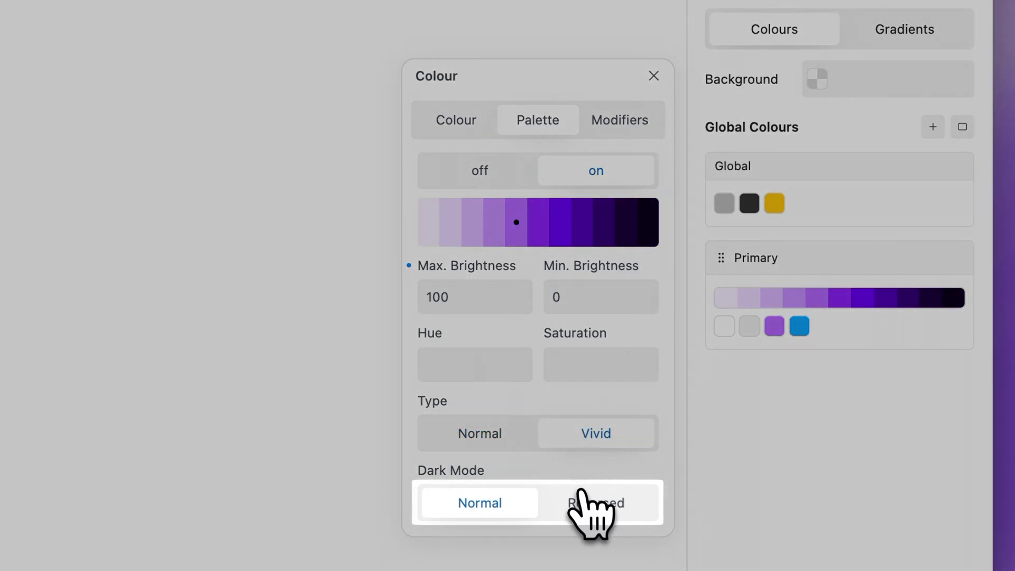
pyautogui.click(580, 495)
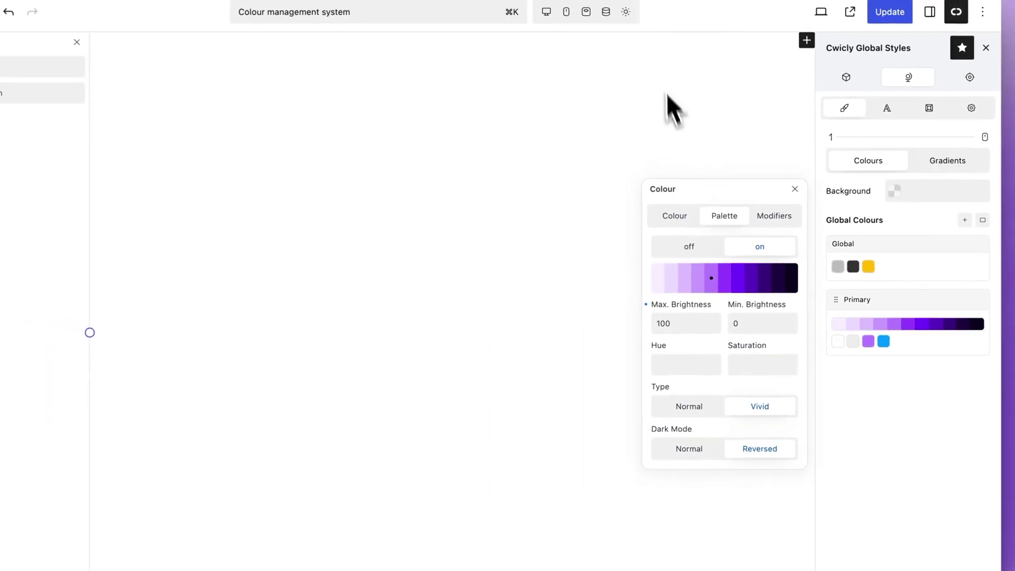
pyautogui.click(626, 12)
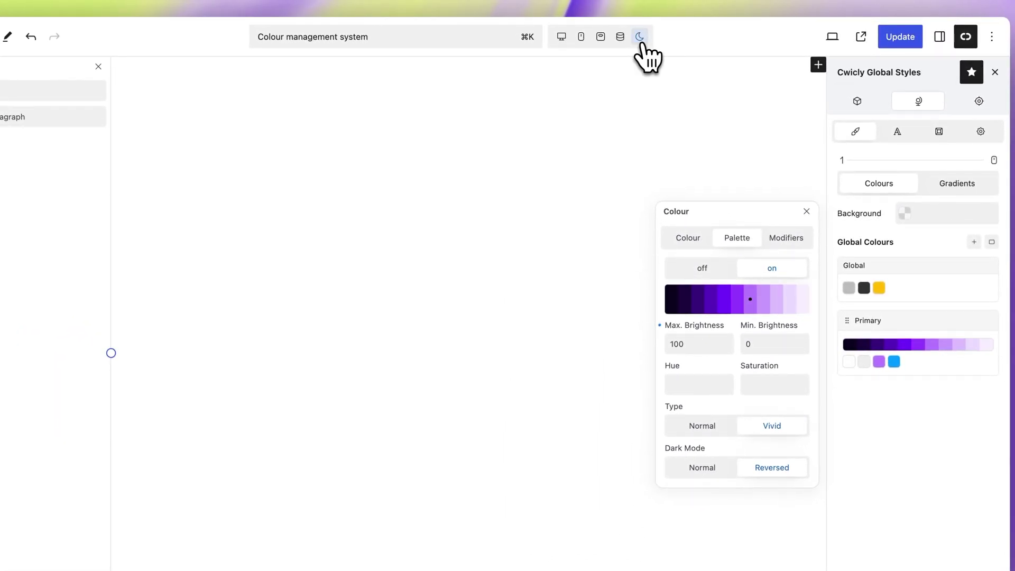
pyautogui.click(641, 42)
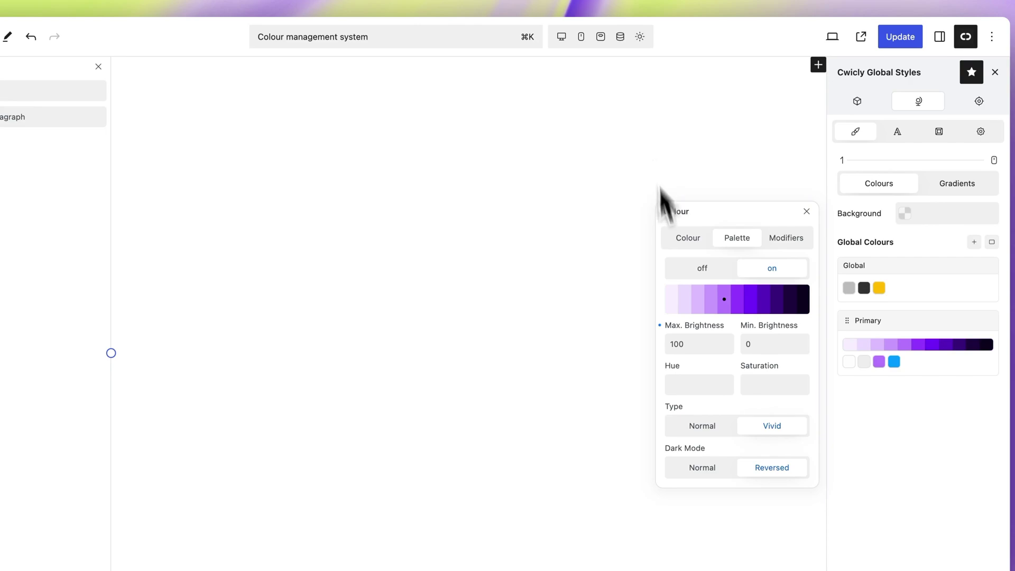
pyautogui.click(702, 466)
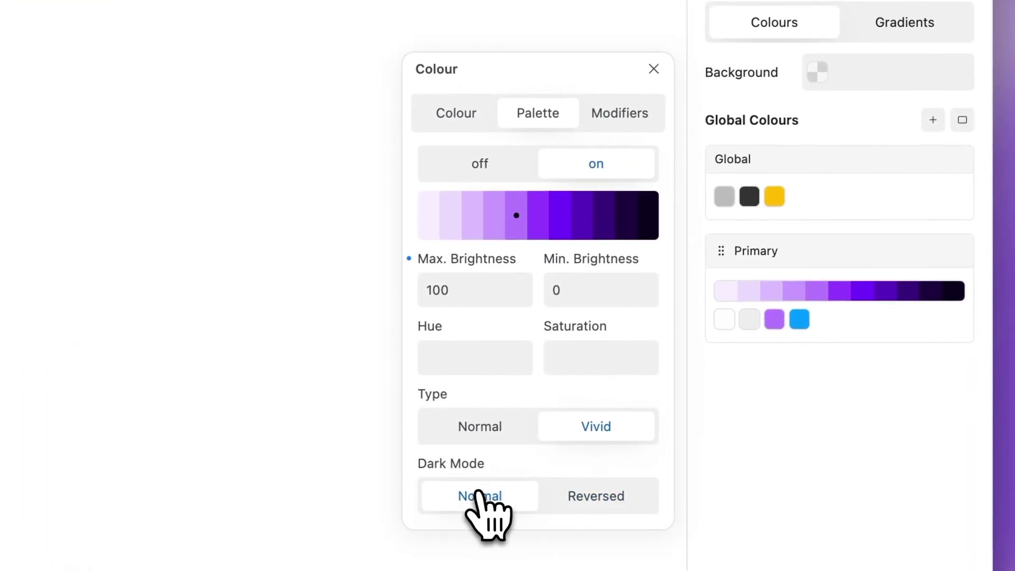
# Give the purple colour four Opacity modifier steps: 20, 40, 60 and 80.
pyautogui.click(605, 117)
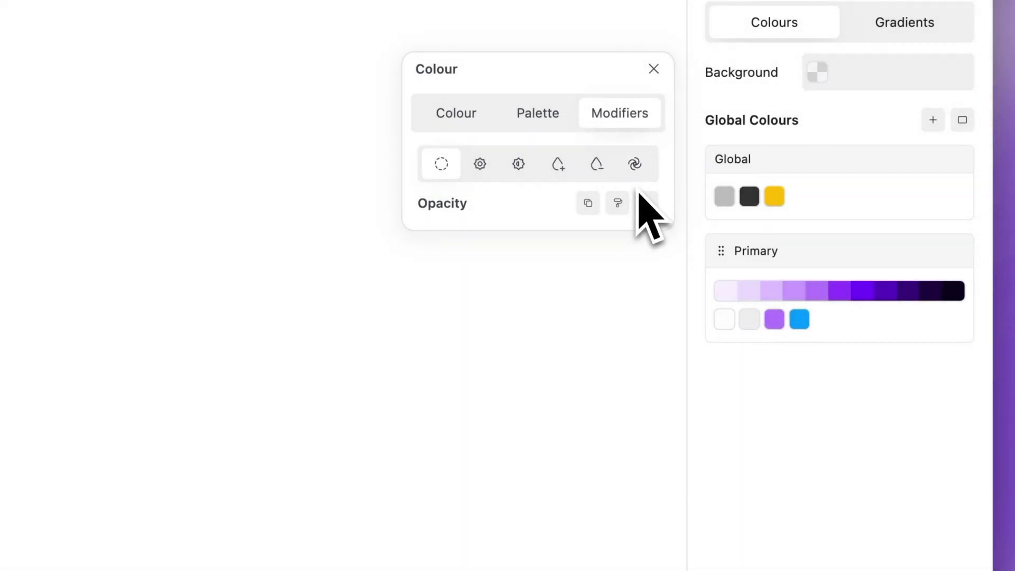
pyautogui.click(646, 203)
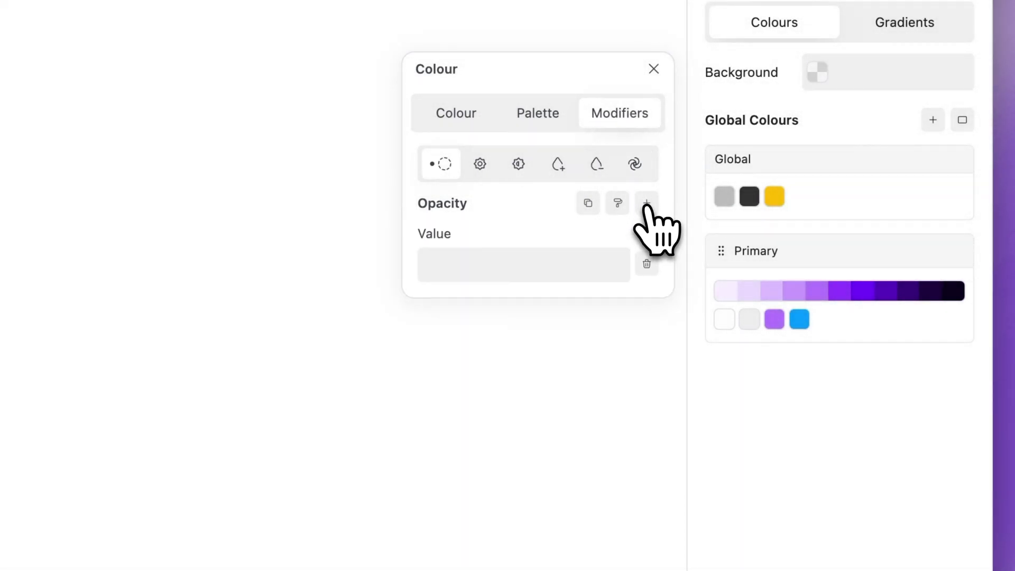
pyautogui.click(646, 203)
pyautogui.click(646, 203)
pyautogui.click(646, 203)
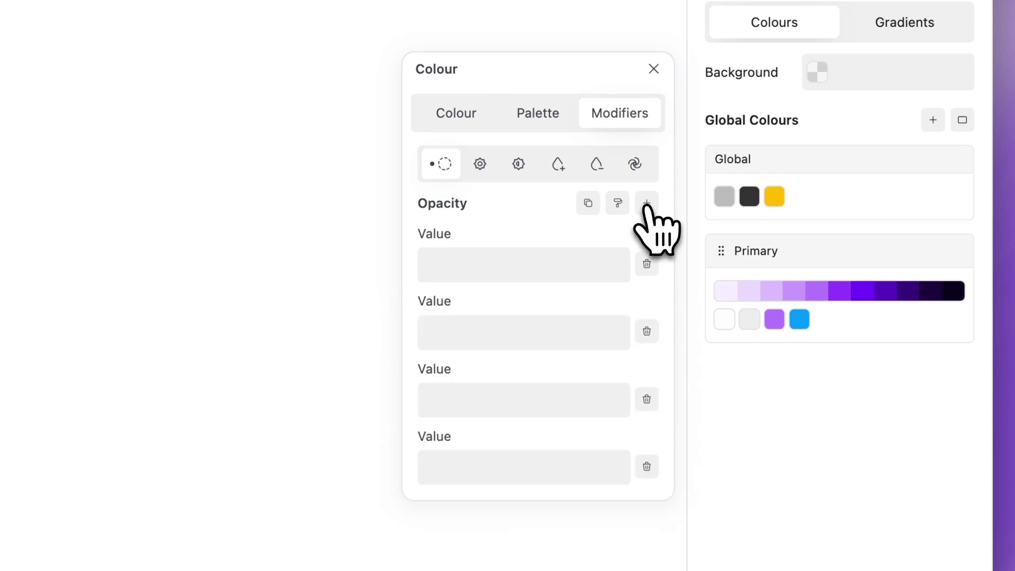
pyautogui.click(569, 264)
pyautogui.write('20')
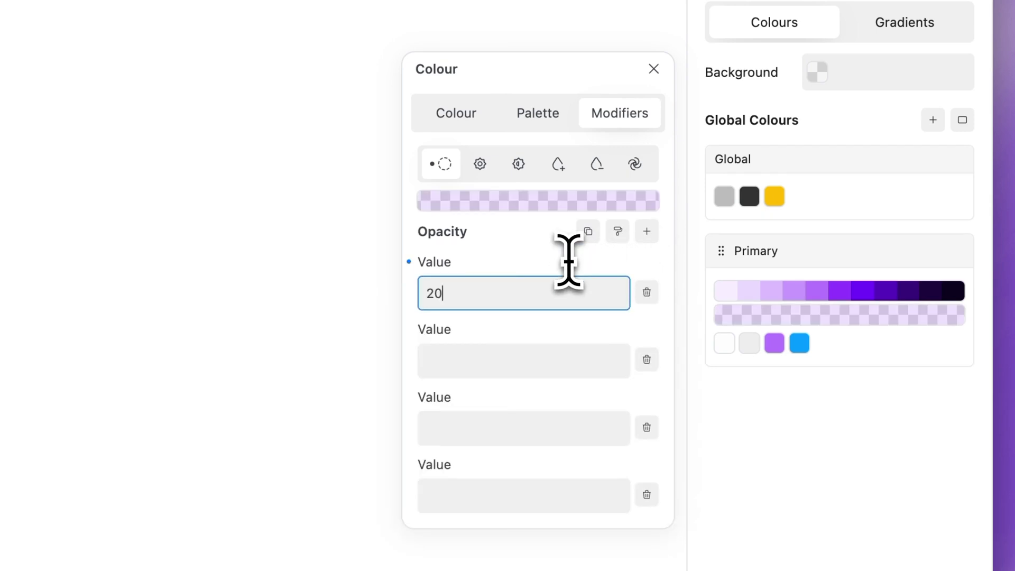
pyautogui.click(562, 358)
pyautogui.write('40')
pyautogui.click(542, 427)
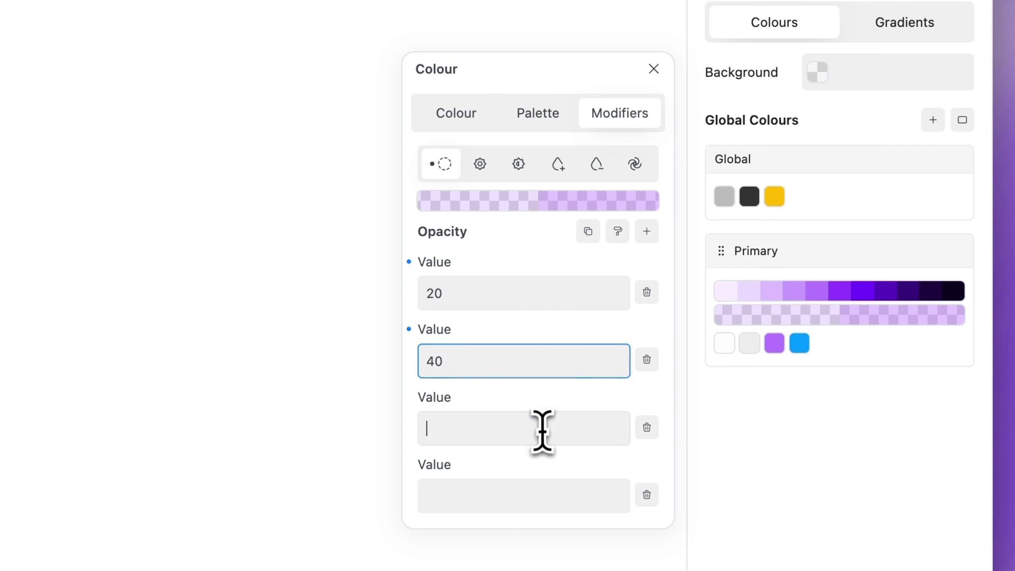
pyautogui.write('60')
pyautogui.click(529, 482)
pyautogui.write('80')
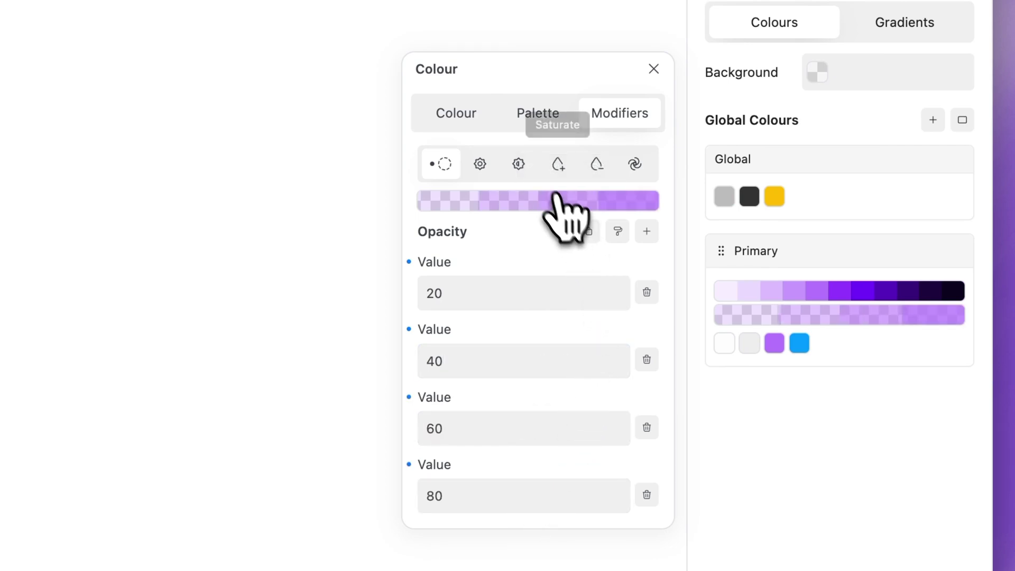
# Paste the same 20/40/60/80 steps into the Darken modifier.
pyautogui.click(519, 165)
pyautogui.click(588, 203)
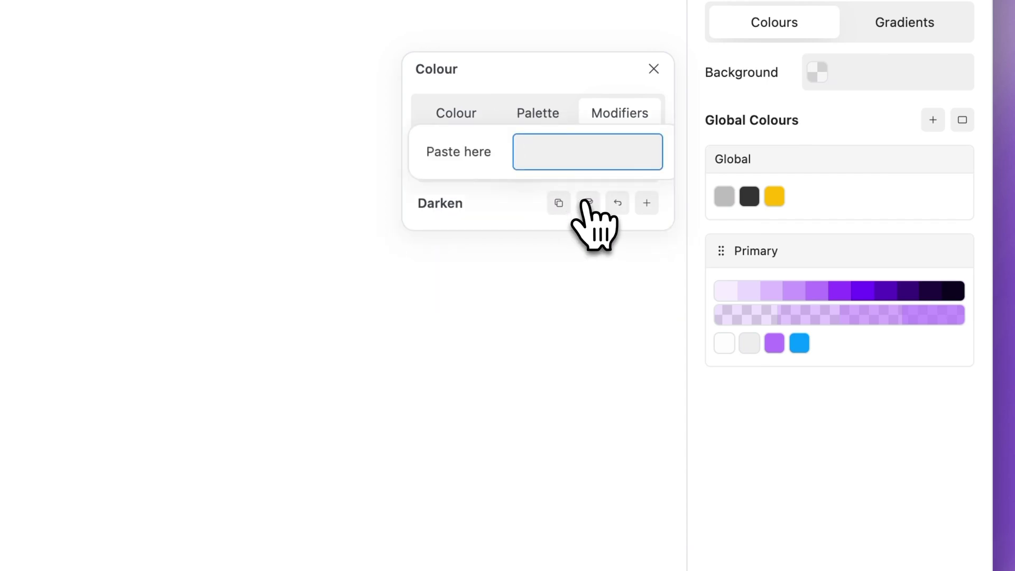
pyautogui.press('super+v')
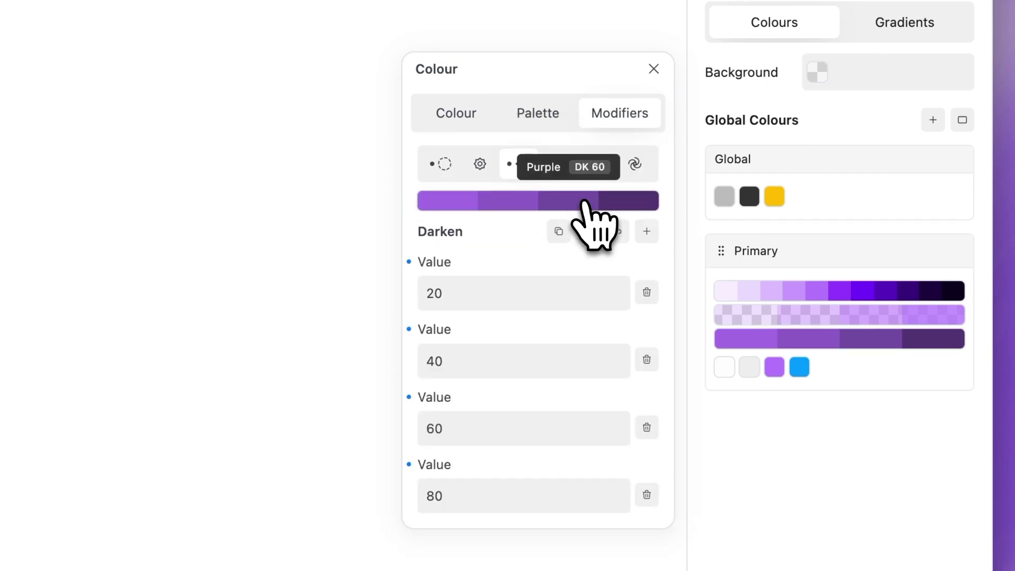
# Give the blue colour a Lighten modifier with values 40 and 80.
pyautogui.click(800, 367)
pyautogui.click(655, 120)
pyautogui.click(480, 164)
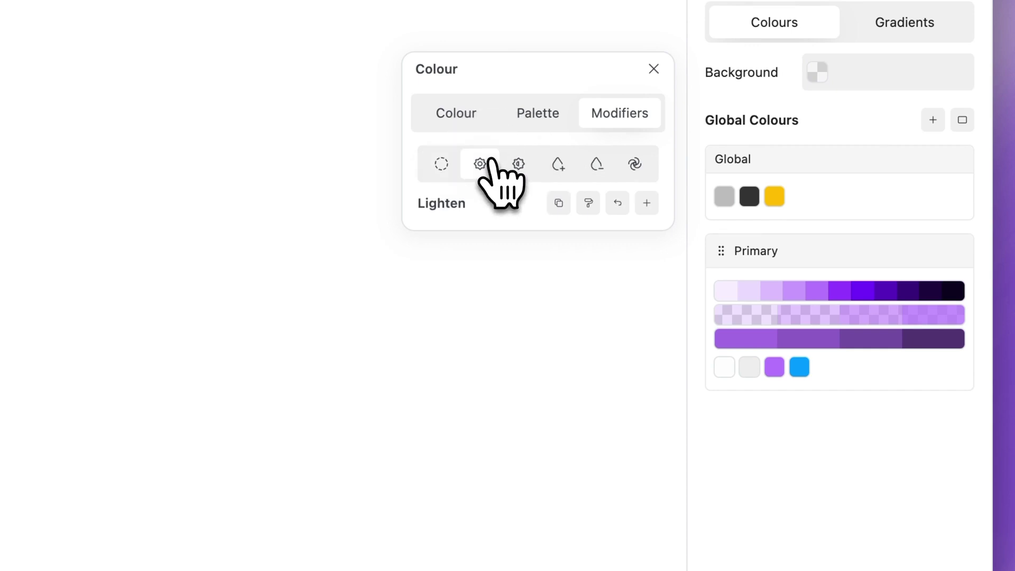
pyautogui.click(646, 202)
pyautogui.click(647, 202)
pyautogui.write('40')
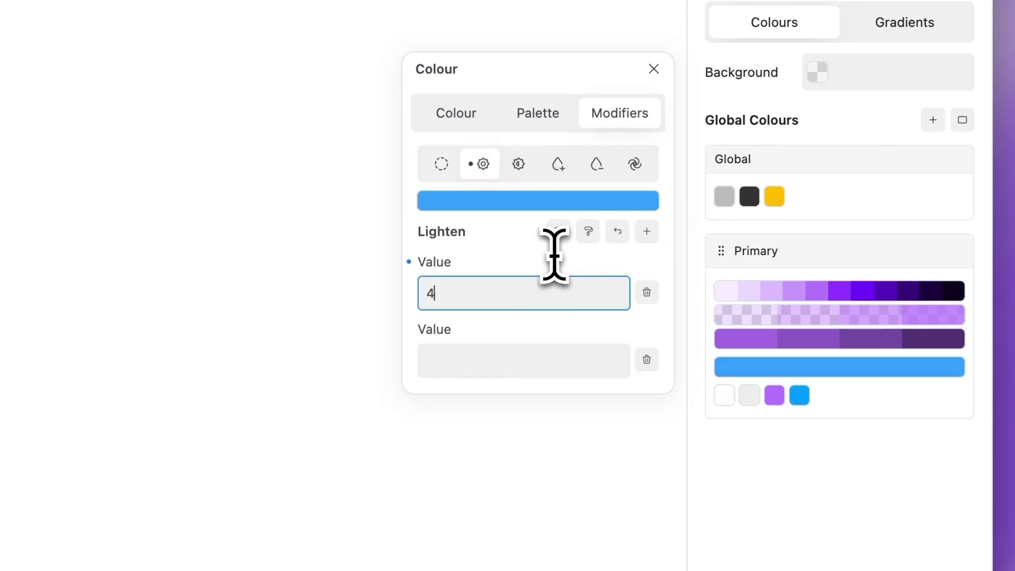
pyautogui.click(517, 351)
pyautogui.write('80')
pyautogui.press('Return')
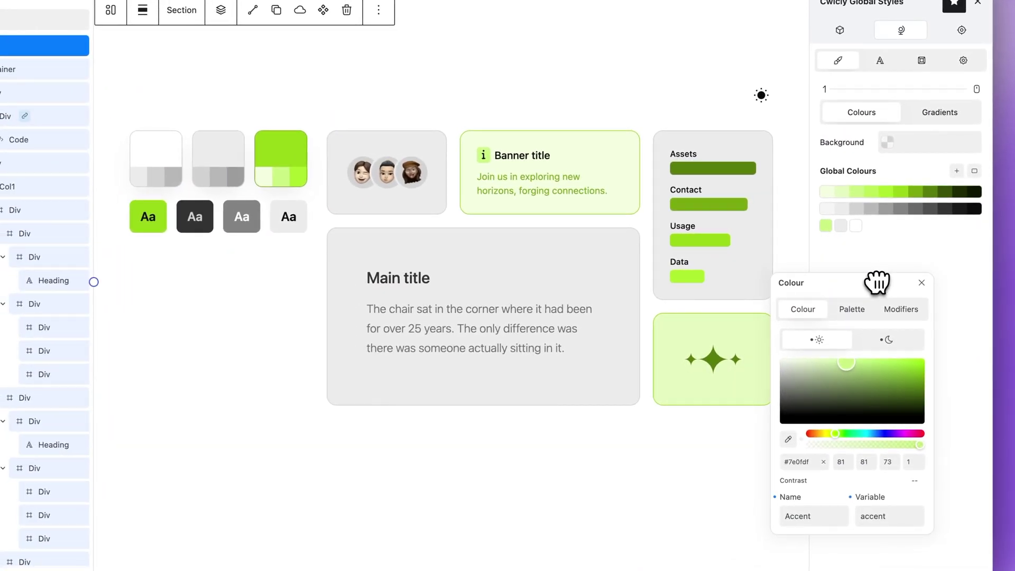
# Preview hue and saturation changes on the Accent and Alt colours, keeping the lime #cbf282 Accent.
pyautogui.moveTo(835, 434); pyautogui.dragTo(895, 438)
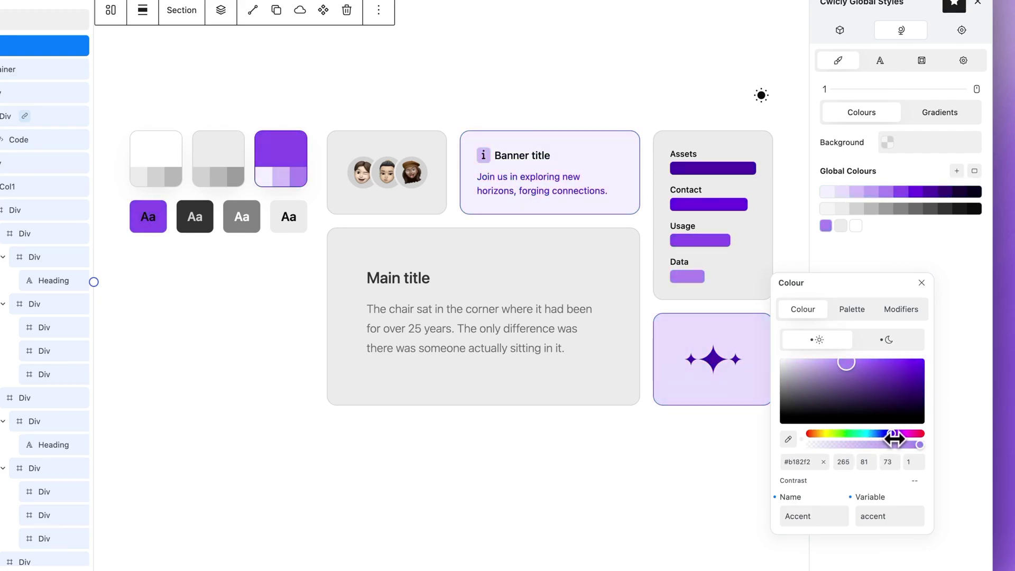
pyautogui.moveTo(840, 374); pyautogui.dragTo(864, 367)
pyautogui.click(841, 227)
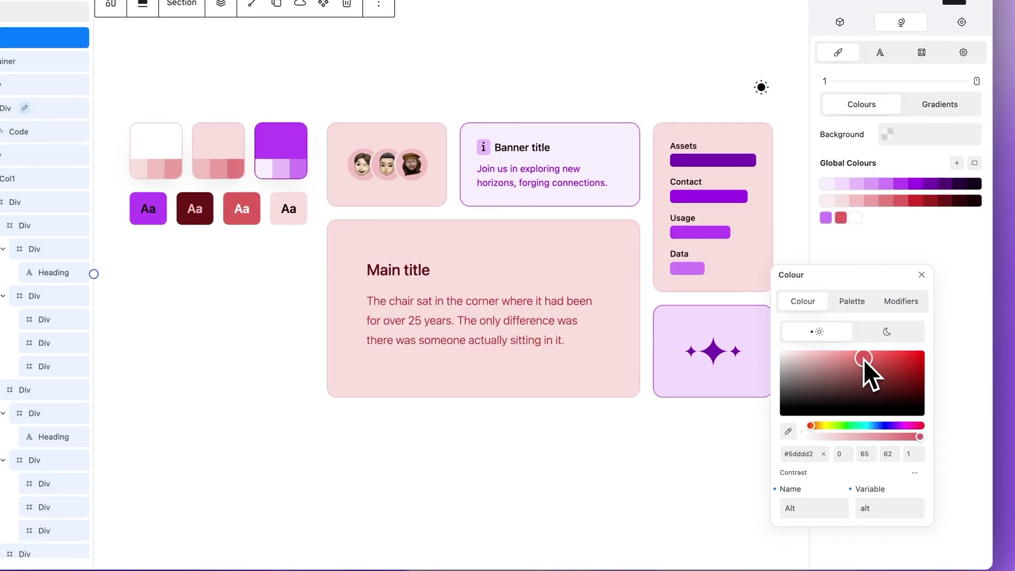
pyautogui.moveTo(812, 426); pyautogui.dragTo(875, 427)
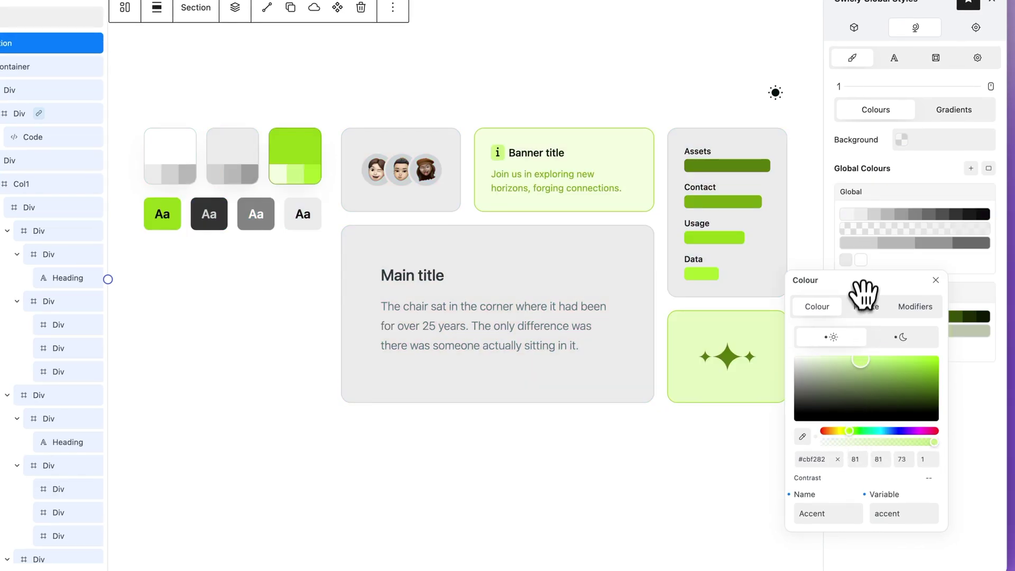
pyautogui.moveTo(864, 282); pyautogui.dragTo(730, 130)
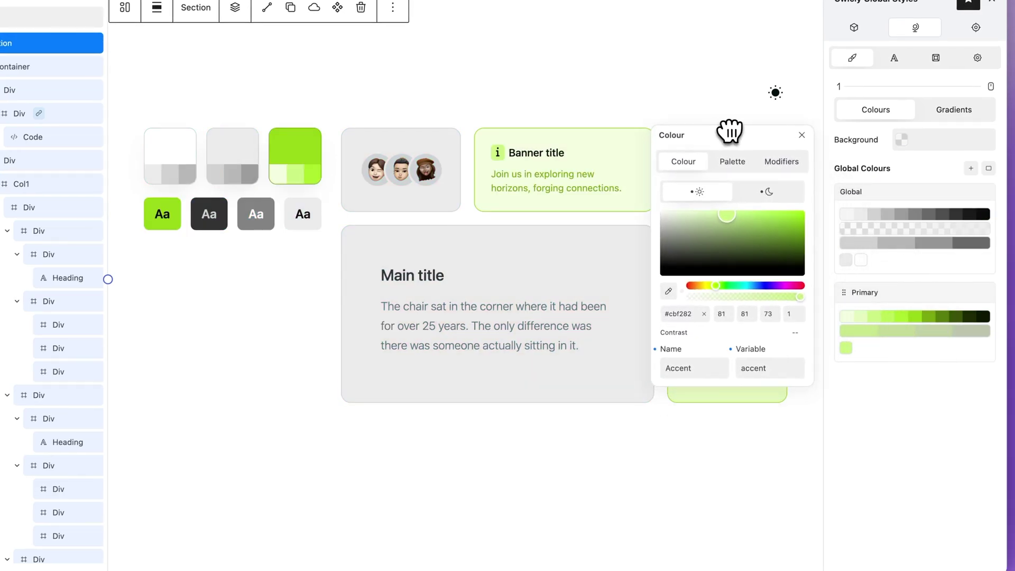
# Close the Accent settings, shift a light Primary shade to yellow, then reset it to green.
pyautogui.click(801, 136)
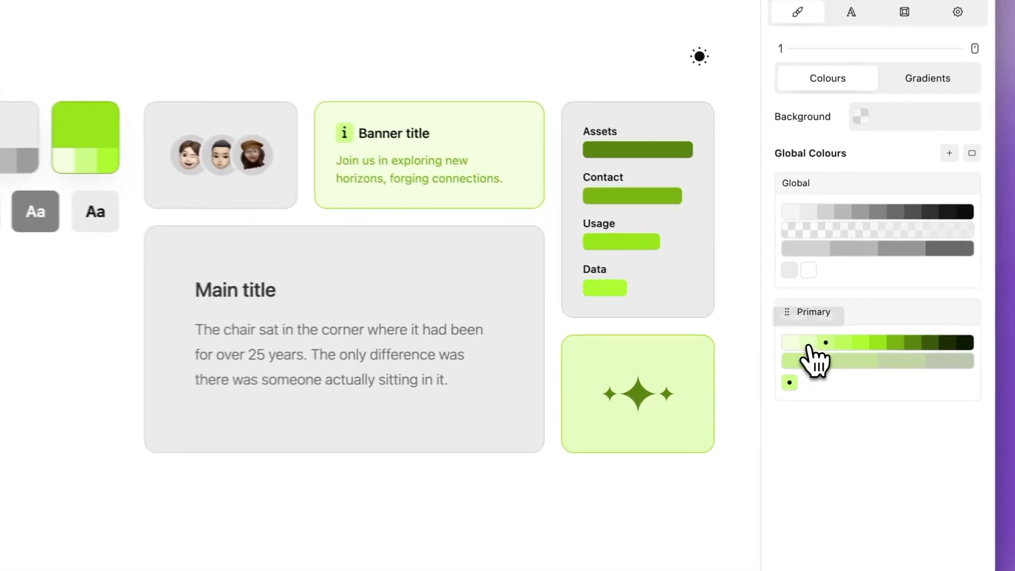
pyautogui.click(860, 317)
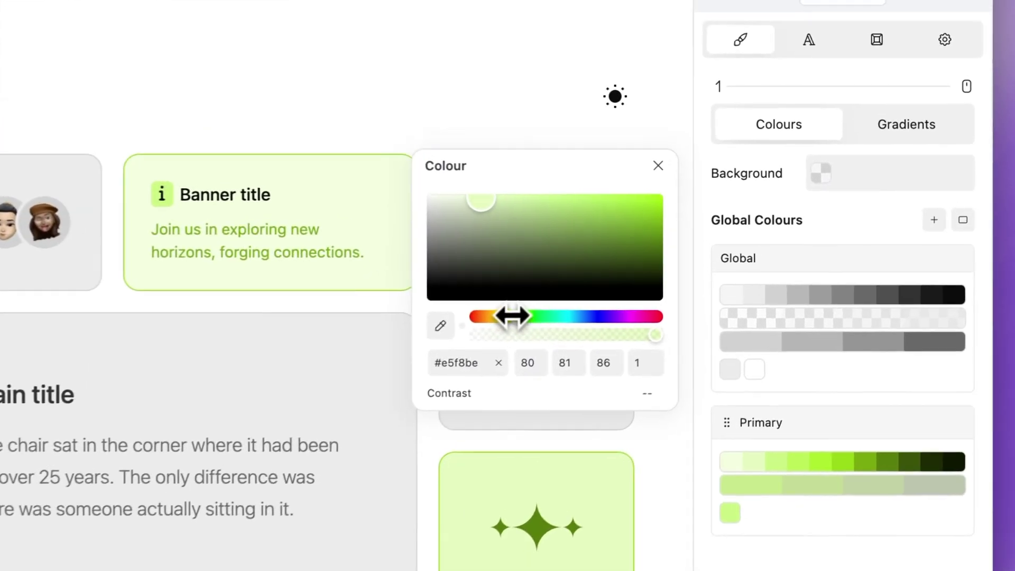
pyautogui.moveTo(511, 315); pyautogui.dragTo(478, 324)
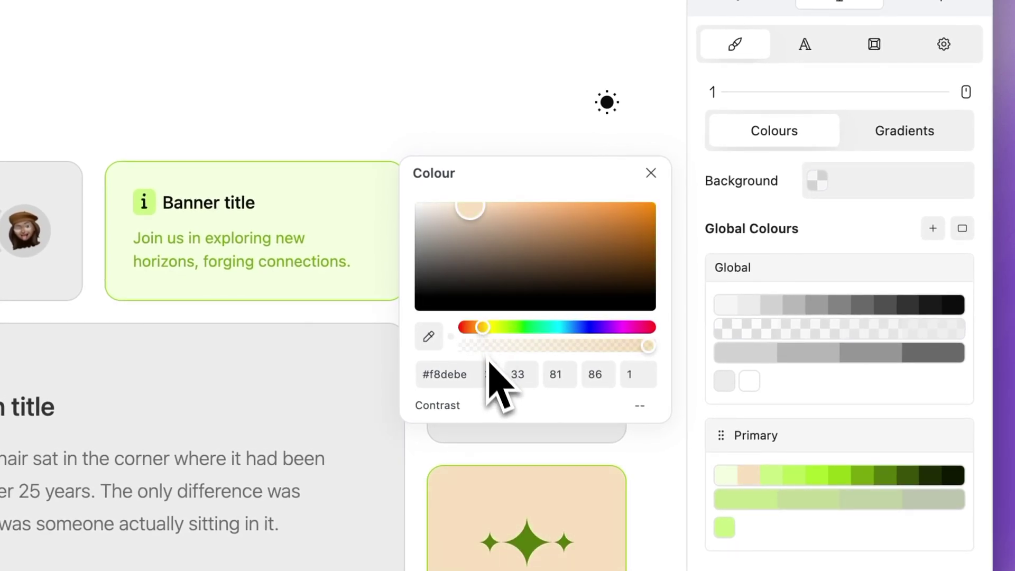
pyautogui.click(487, 374)
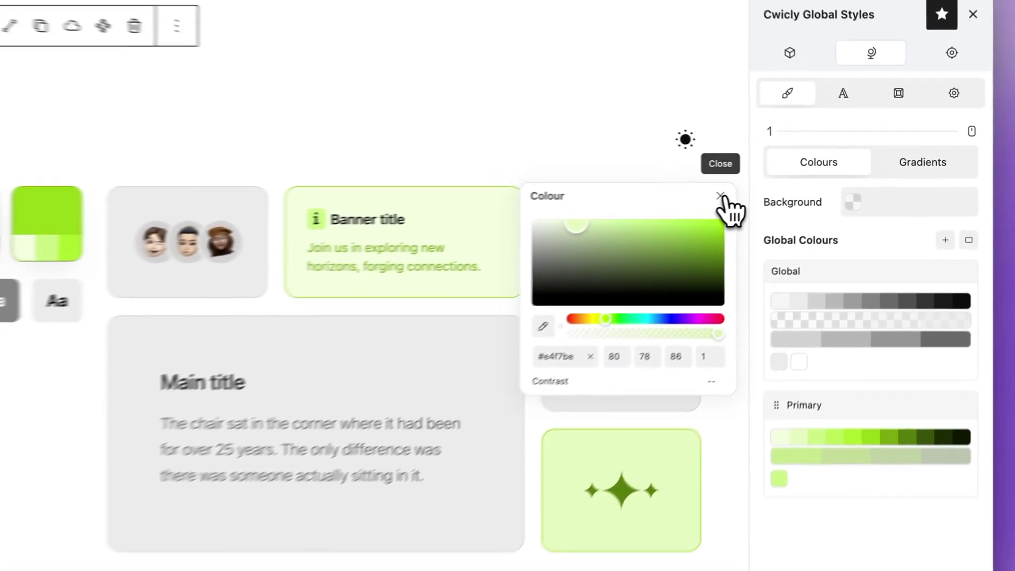
pyautogui.click(721, 197)
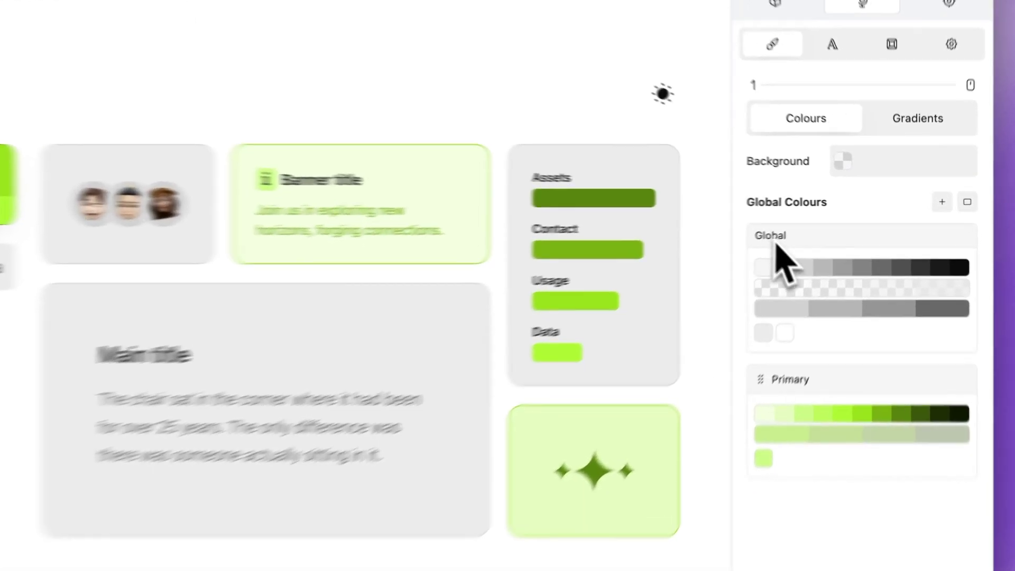
pyautogui.click(823, 298)
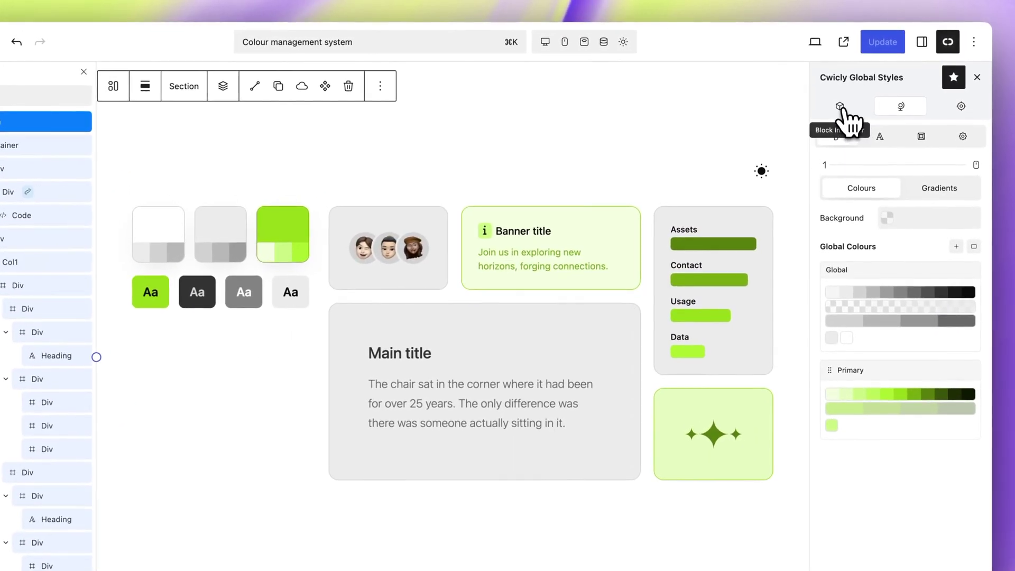
# Try the lightest Primary Accent shade as the section background, then clear it.
pyautogui.click(842, 107)
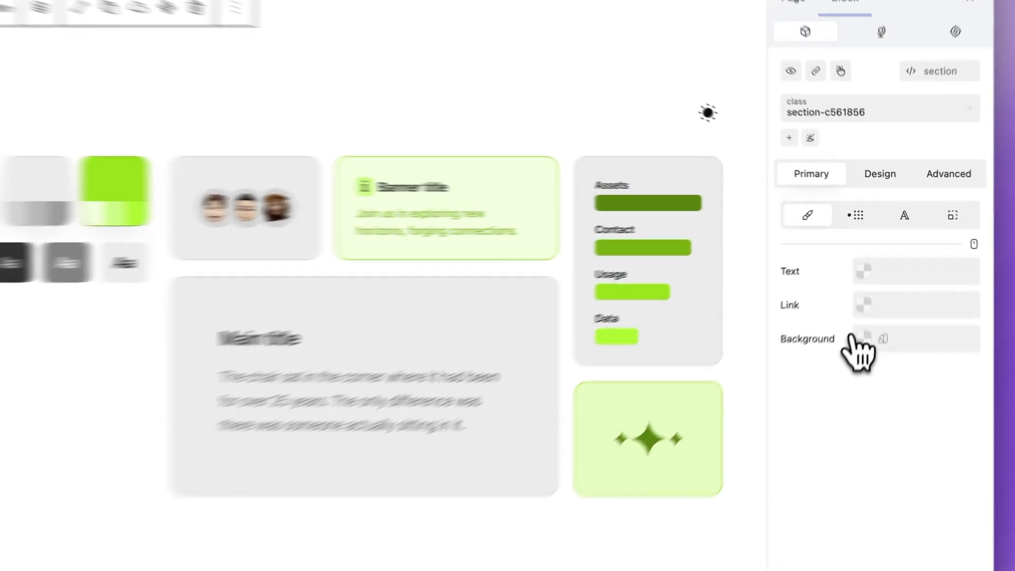
pyautogui.click(887, 353)
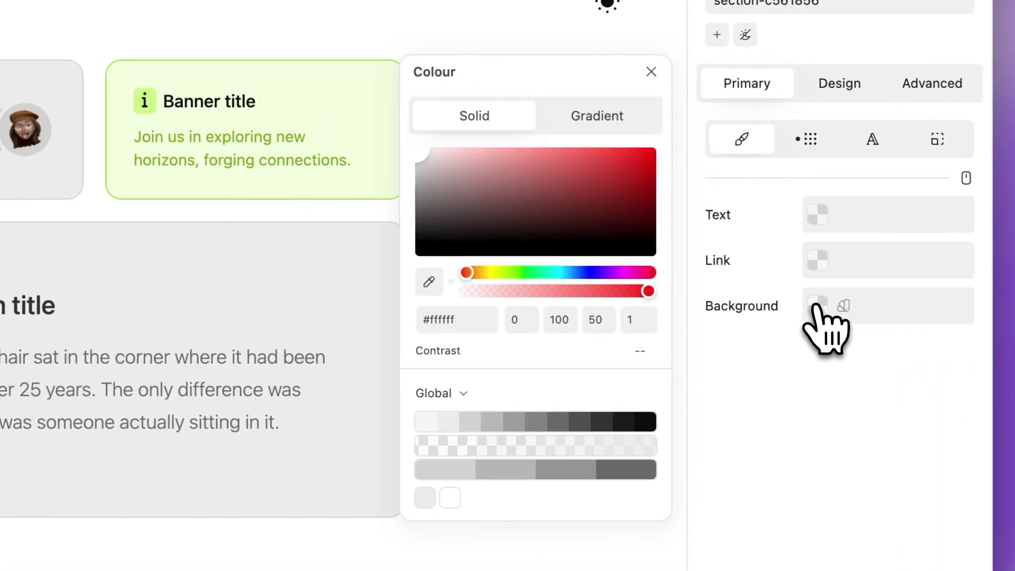
pyautogui.click(465, 393)
pyautogui.click(497, 515)
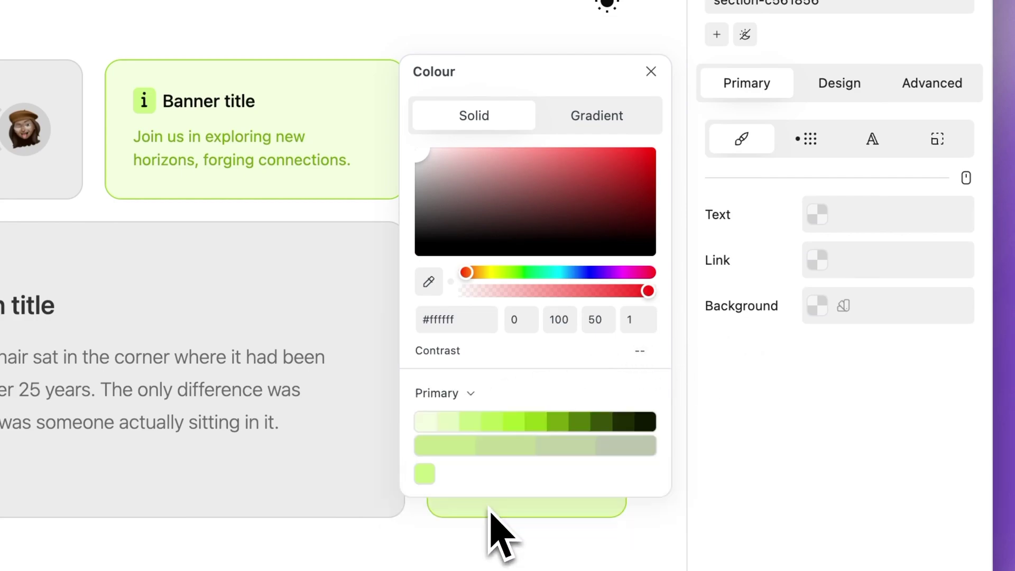
pyautogui.click(427, 422)
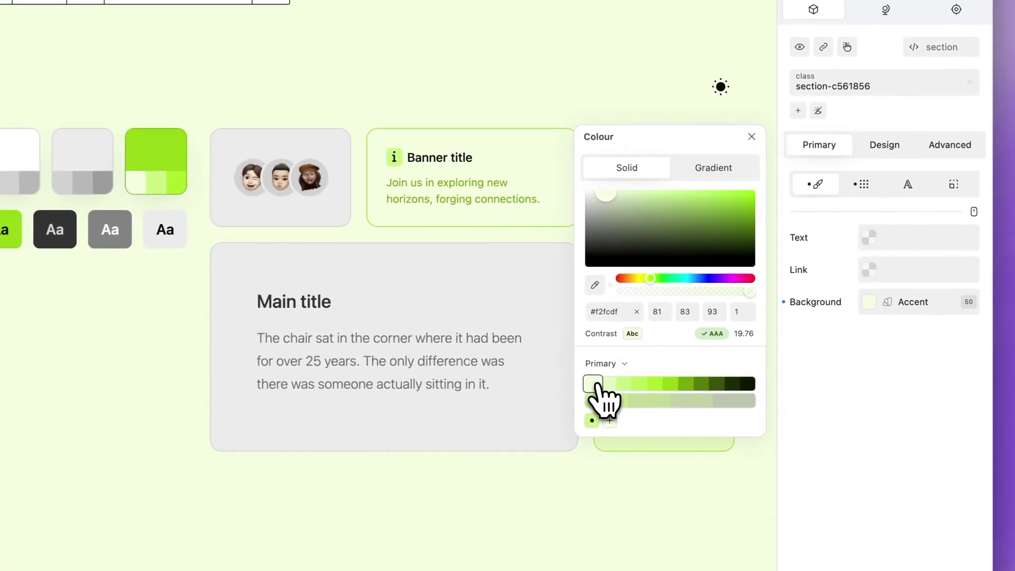
pyautogui.click(601, 394)
# Set the section background to the Global palette's White (#ffffff).
pyautogui.click(603, 364)
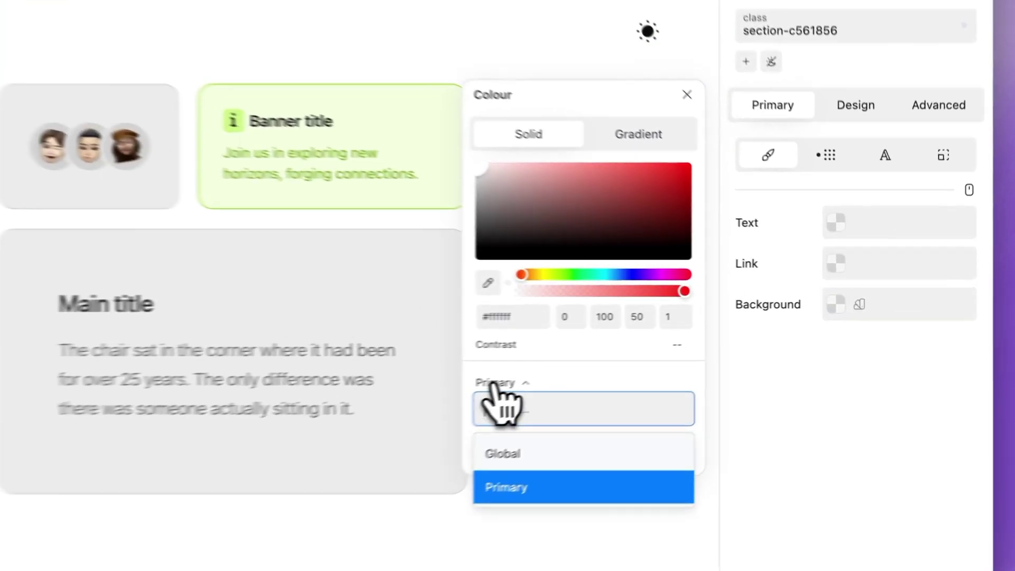
pyautogui.click(606, 421)
pyautogui.click(449, 497)
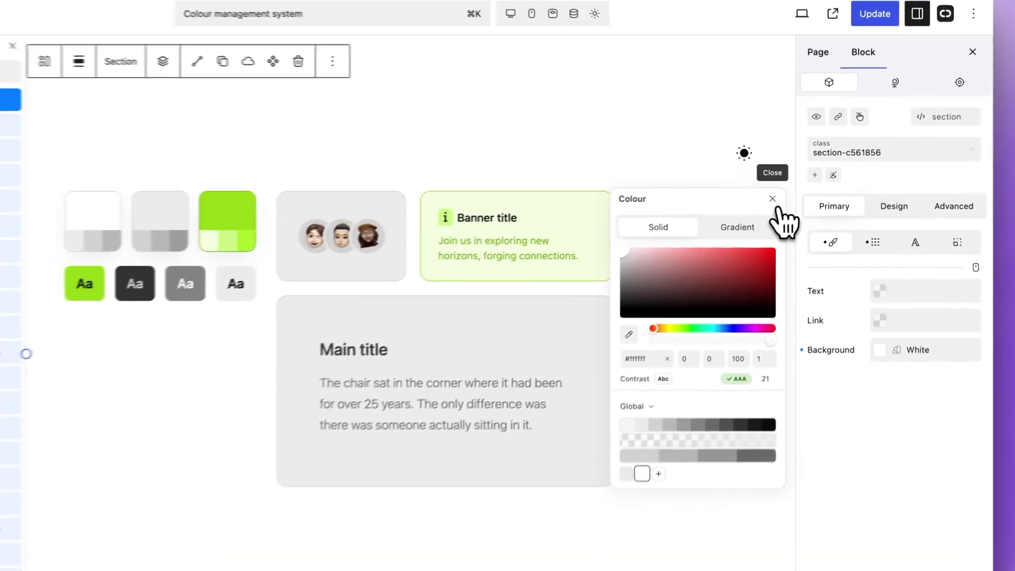
pyautogui.click(651, 71)
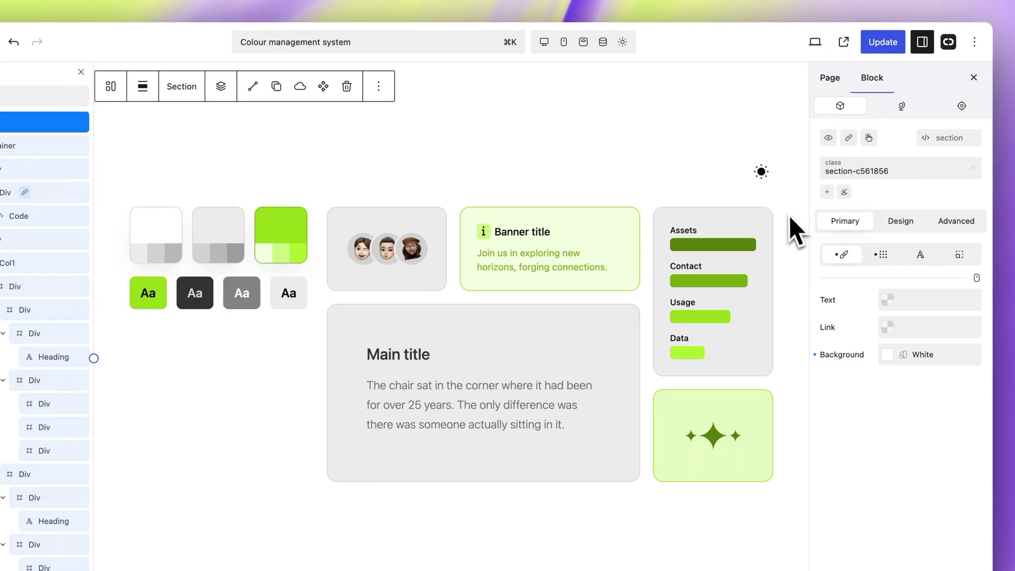
pyautogui.click(623, 43)
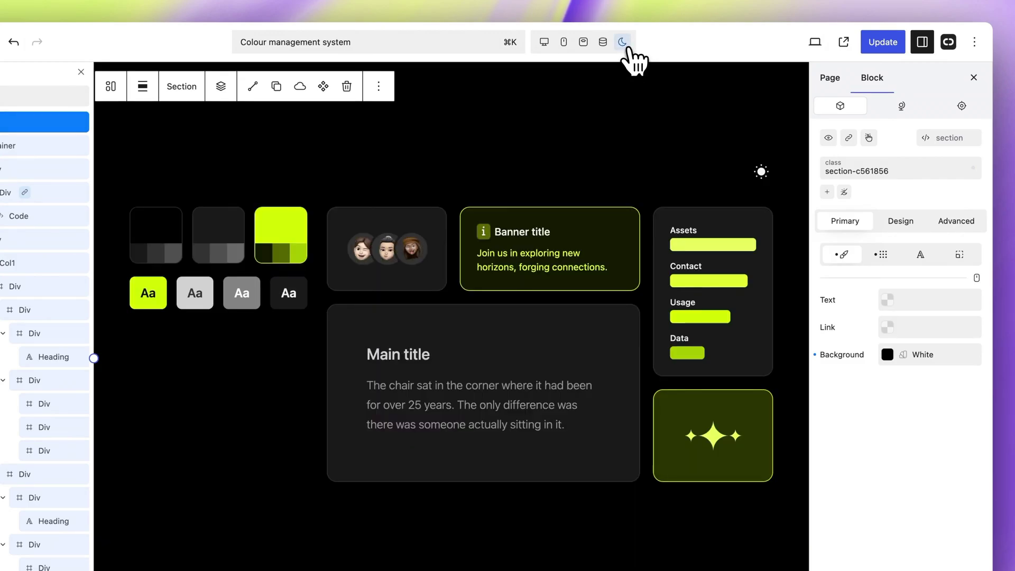
pyautogui.click(623, 43)
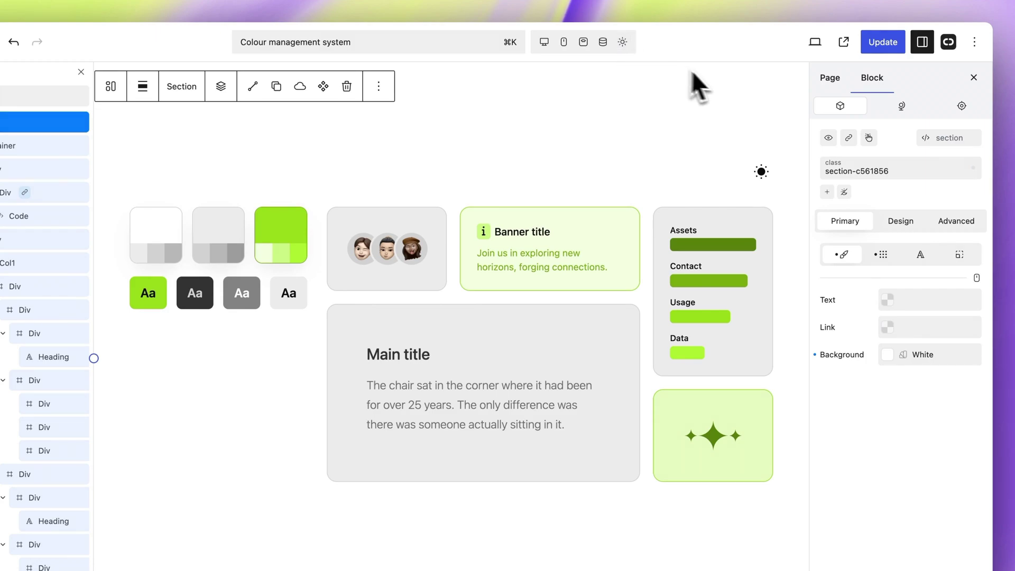
# In Global Styles, make the Accent colour orange for light mode and cyan for dark mode.
pyautogui.click(901, 108)
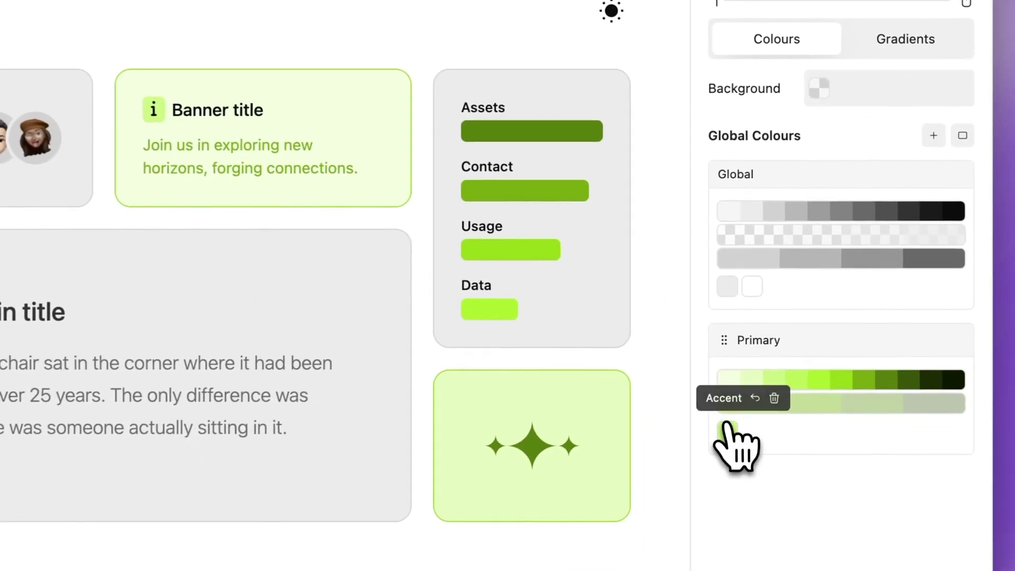
pyautogui.click(831, 426)
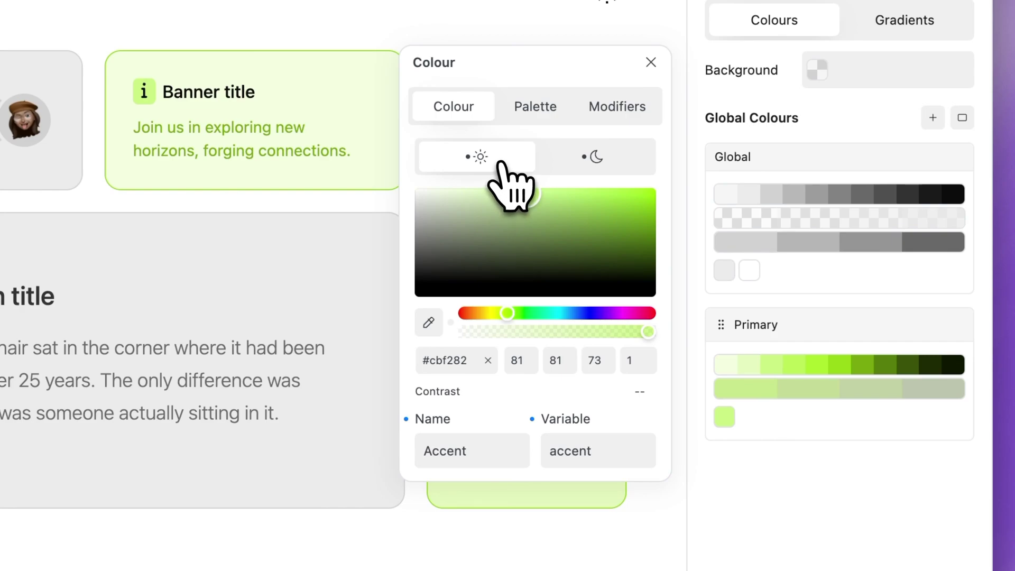
pyautogui.click(478, 325)
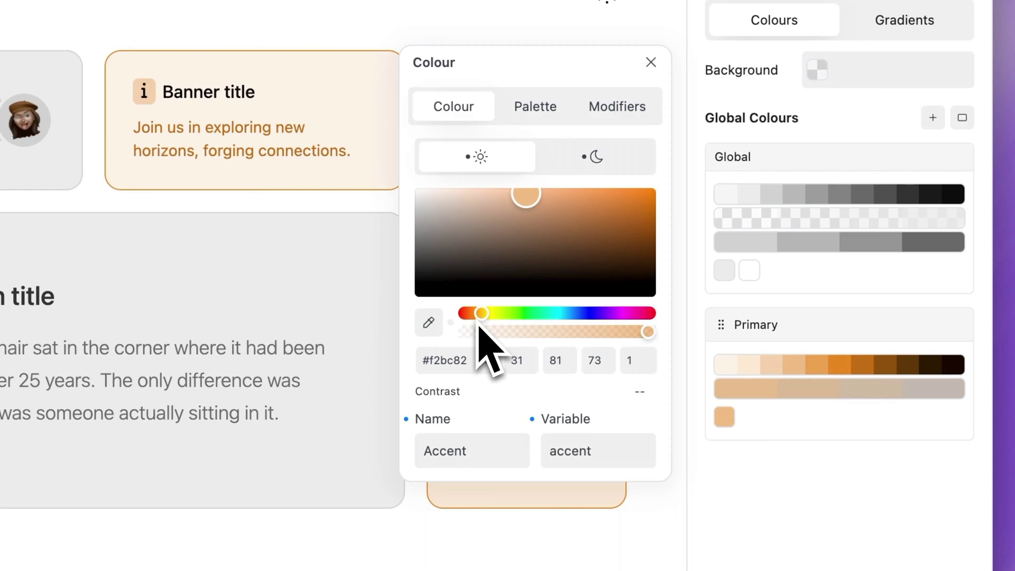
pyautogui.click(592, 161)
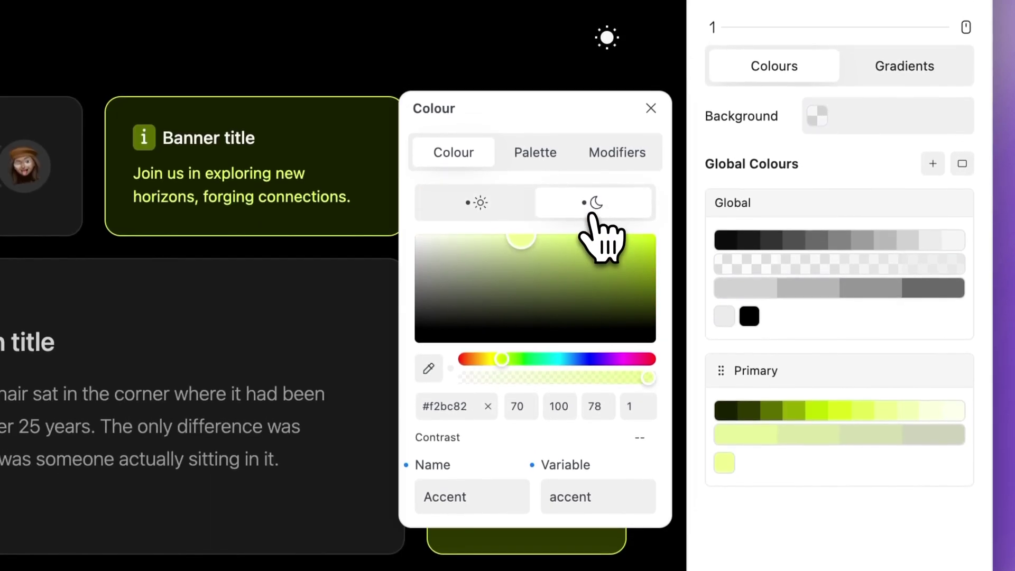
pyautogui.click(564, 360)
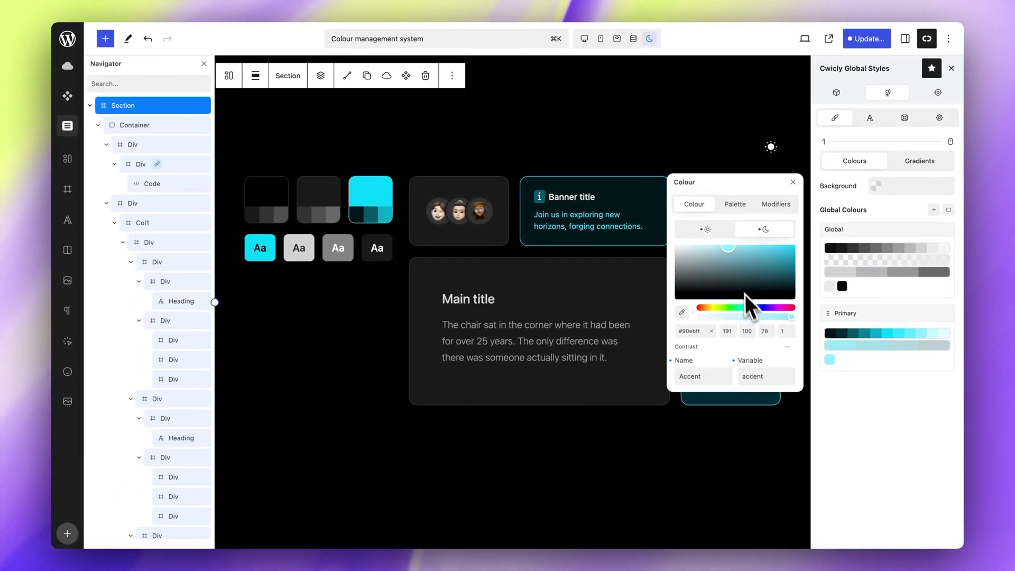
pyautogui.click(707, 230)
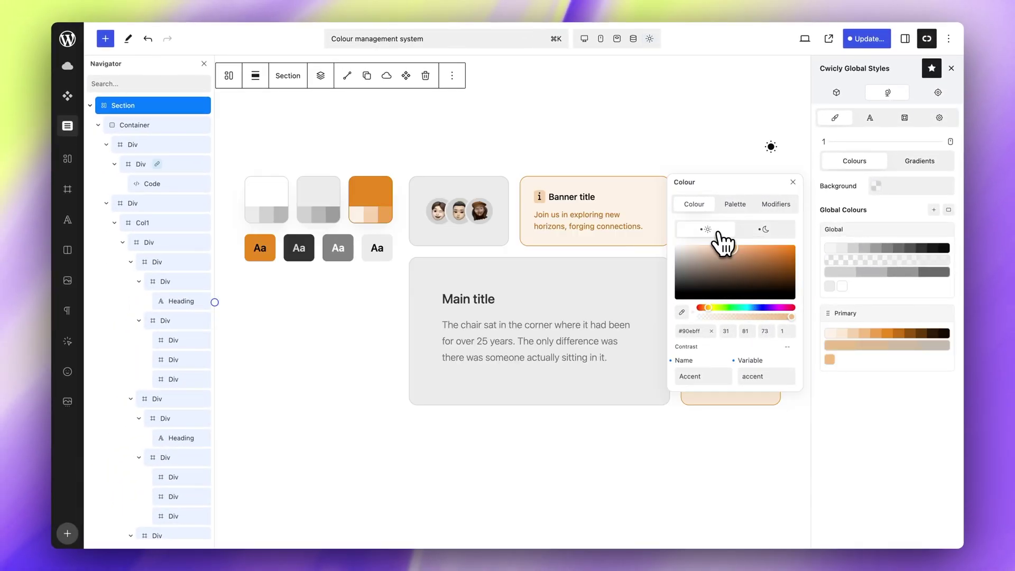
pyautogui.click(751, 235)
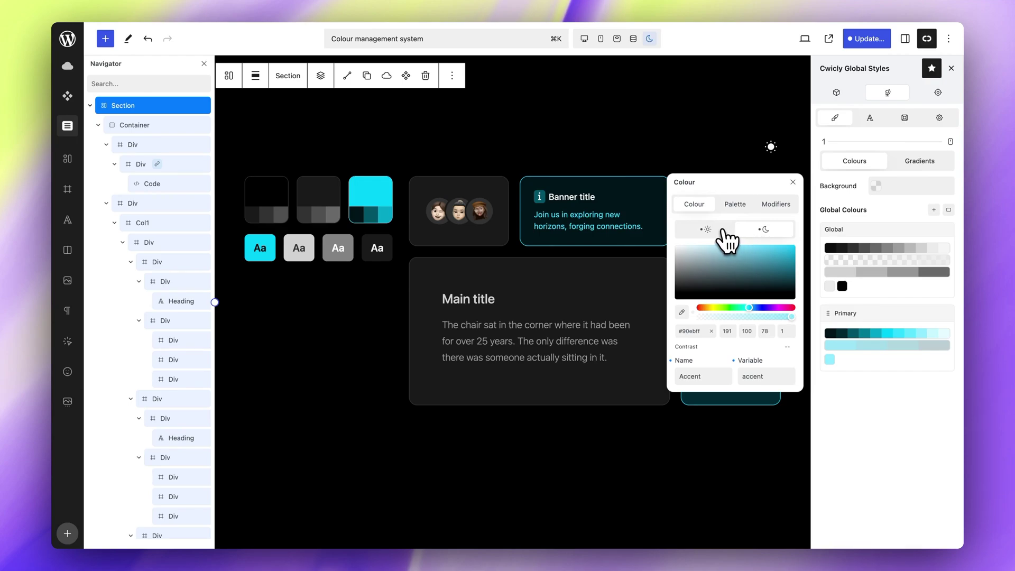
pyautogui.click(727, 241)
pyautogui.click(793, 181)
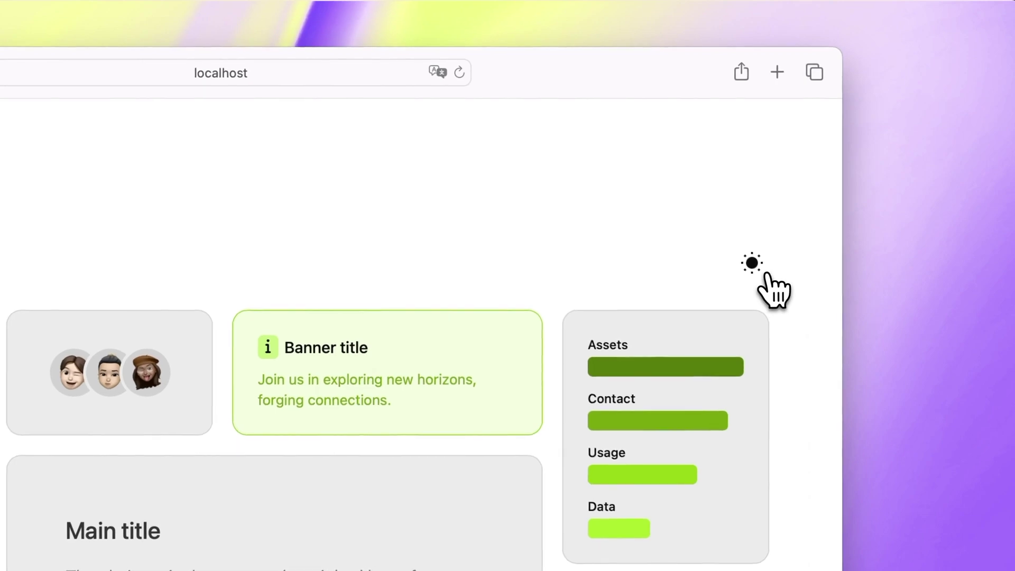
pyautogui.click(767, 276)
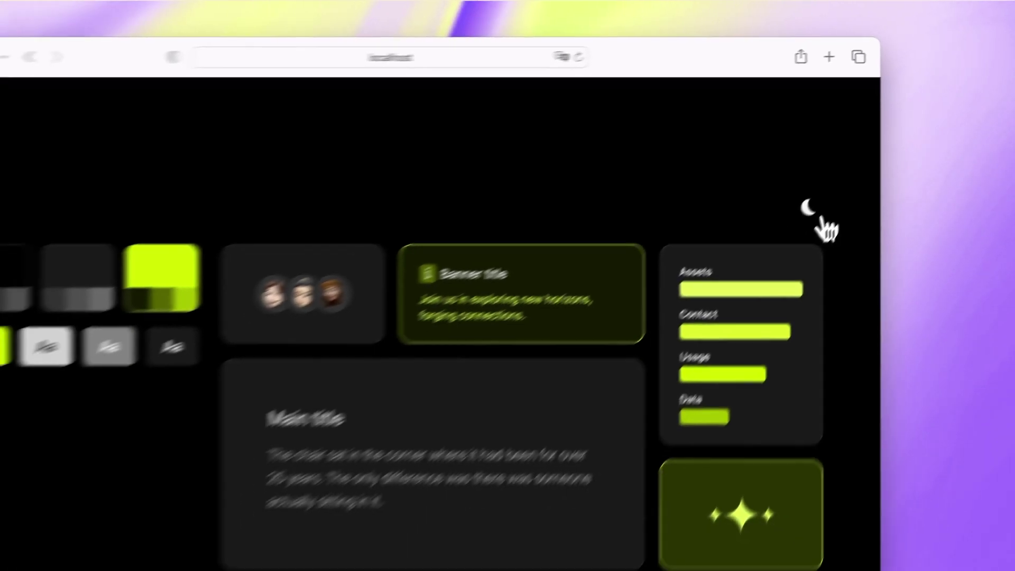
pyautogui.click(767, 277)
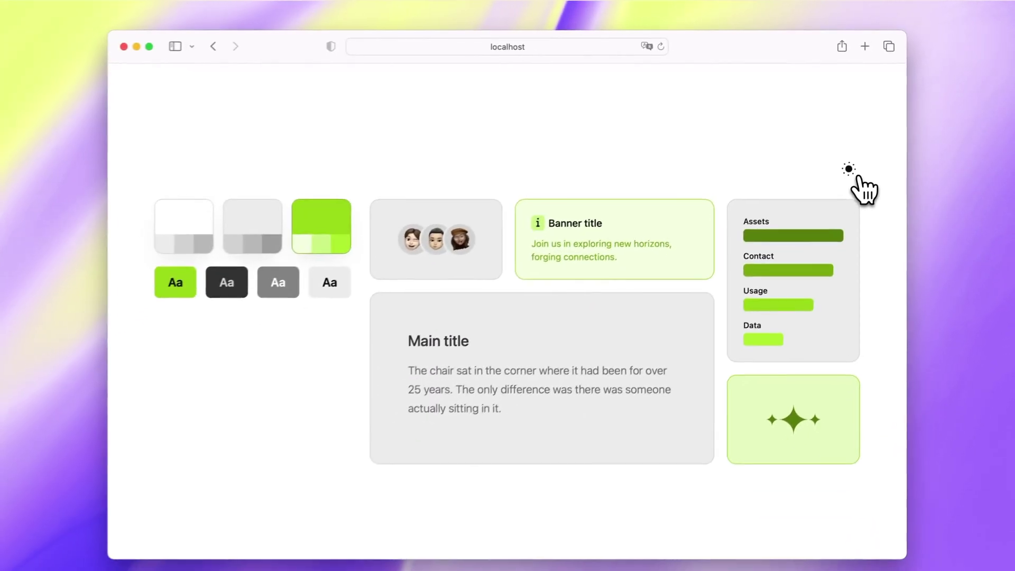
pyautogui.click(854, 165)
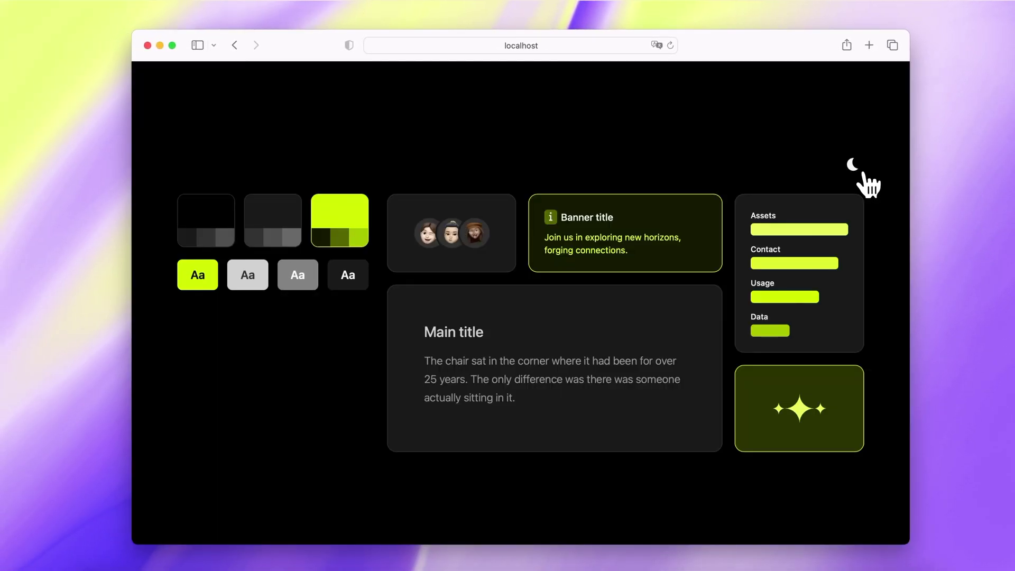
pyautogui.click(854, 165)
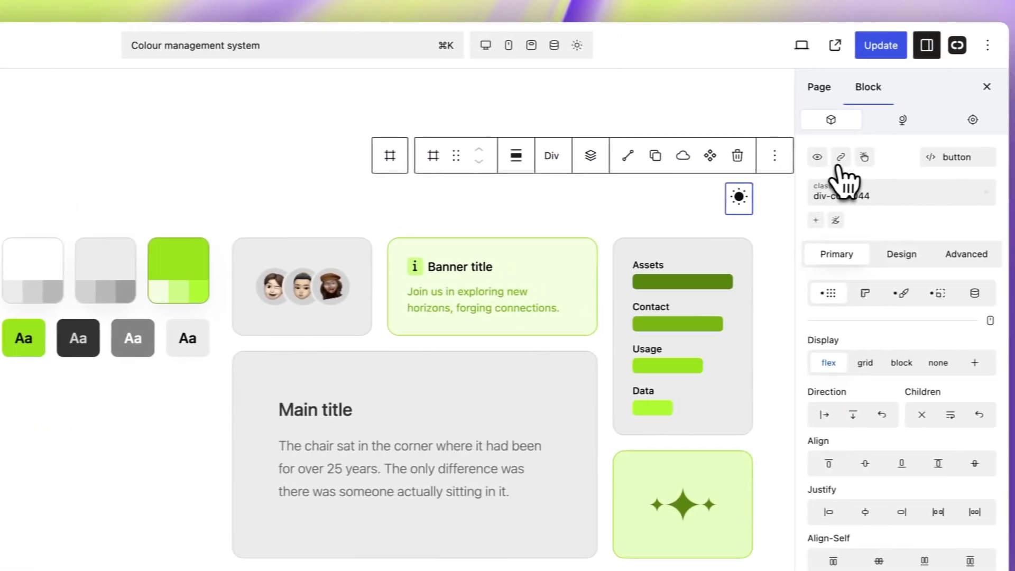
# Make the sun button's link an Action type using Dark Mode > Toggle.
pyautogui.click(671, 195)
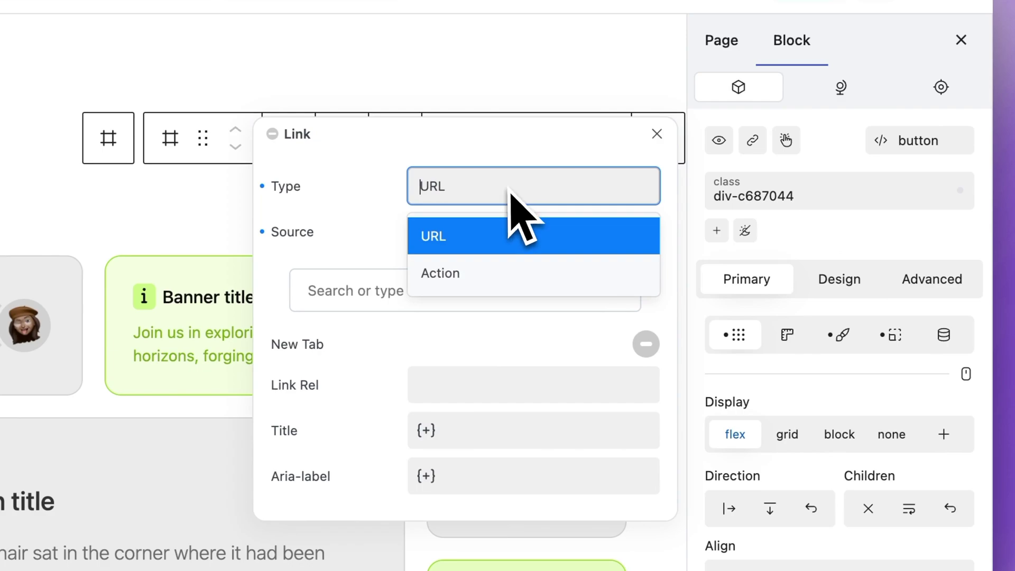
pyautogui.click(513, 272)
pyautogui.click(511, 250)
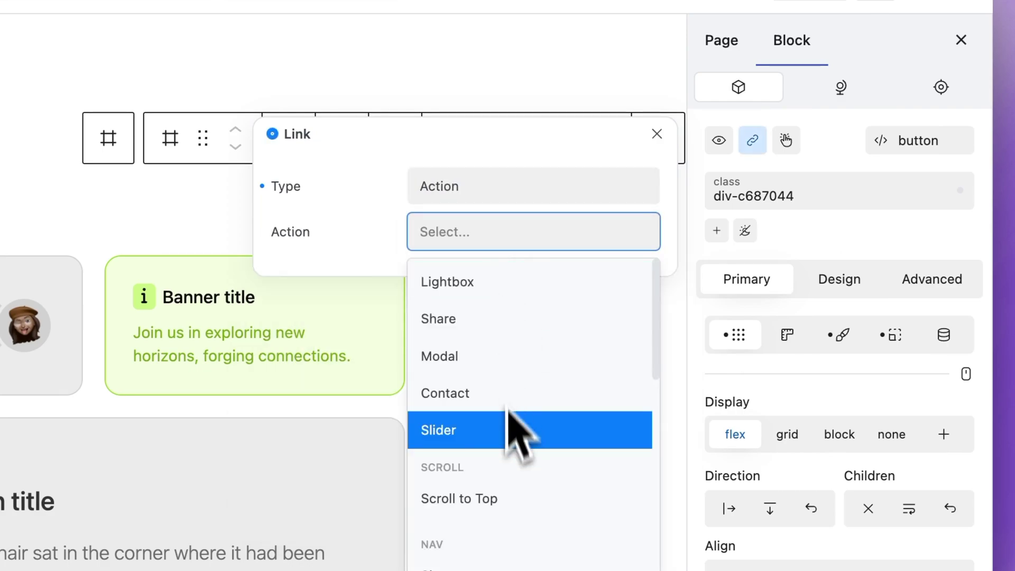
pyautogui.scroll(-6, 517, 474)
pyautogui.scroll(-4, 511, 449)
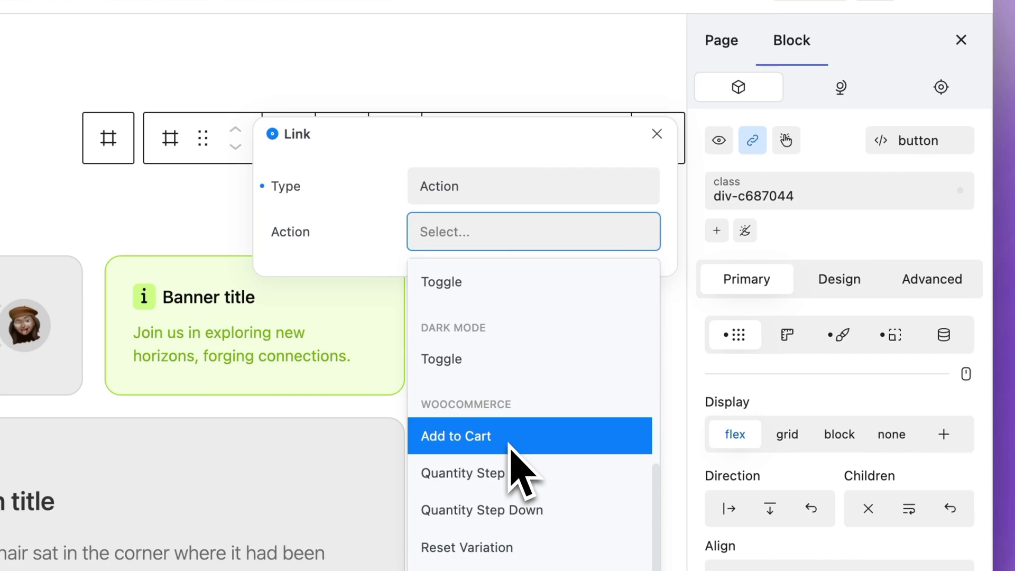
pyautogui.click(527, 362)
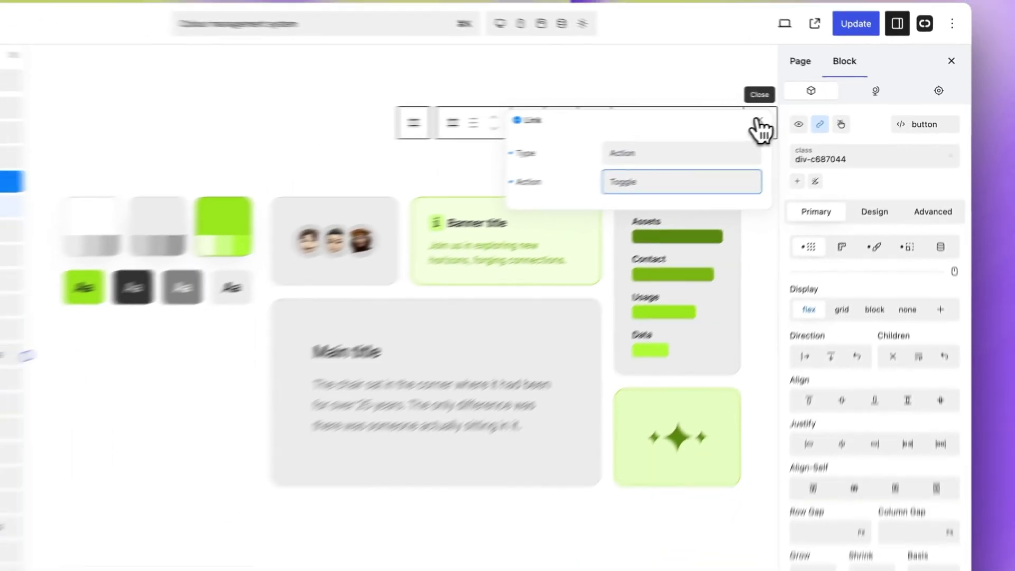
pyautogui.click(657, 134)
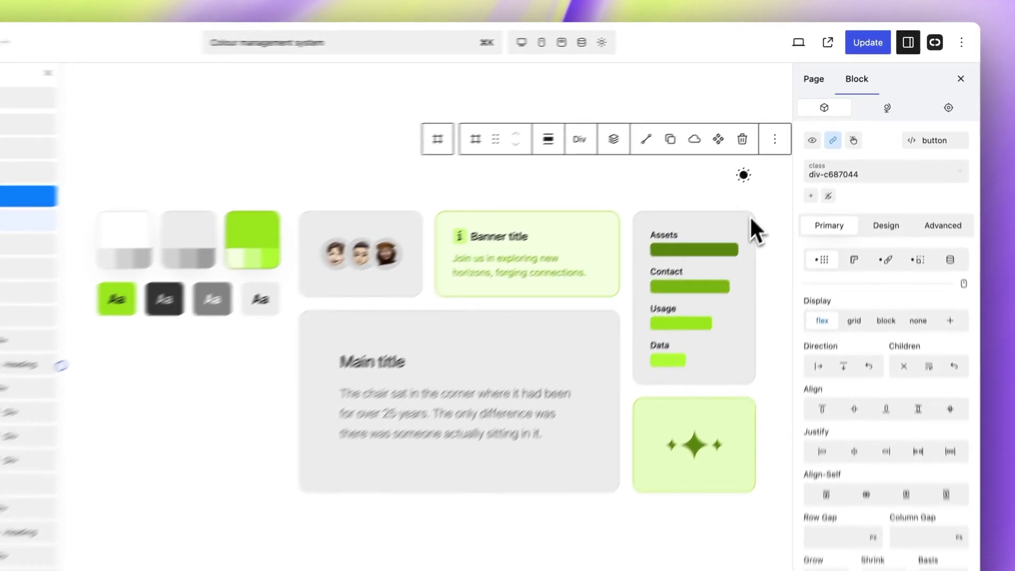
# Force the Assets card into dark mode with the moon colour-mode option.
pyautogui.click(776, 198)
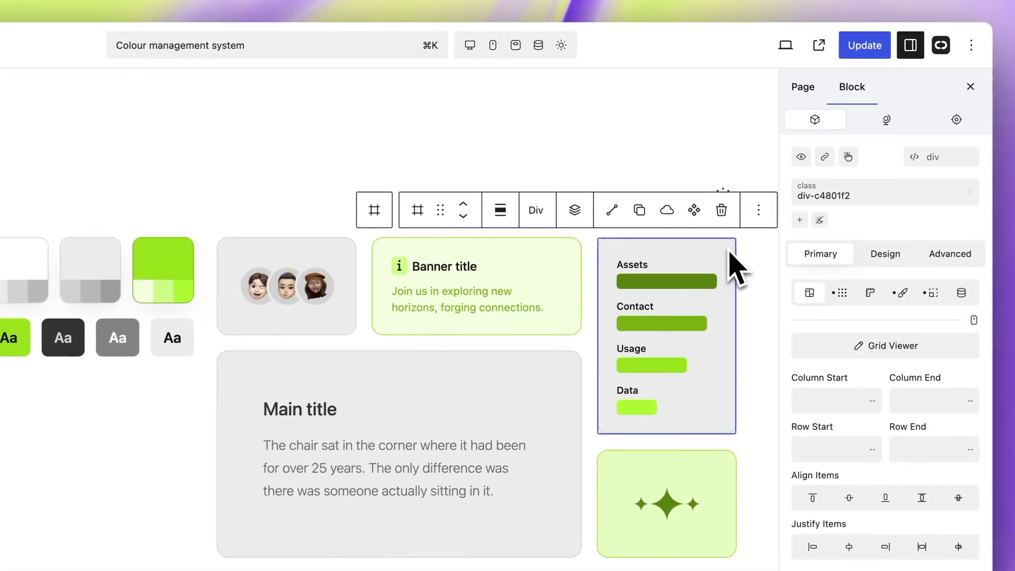
pyautogui.click(820, 220)
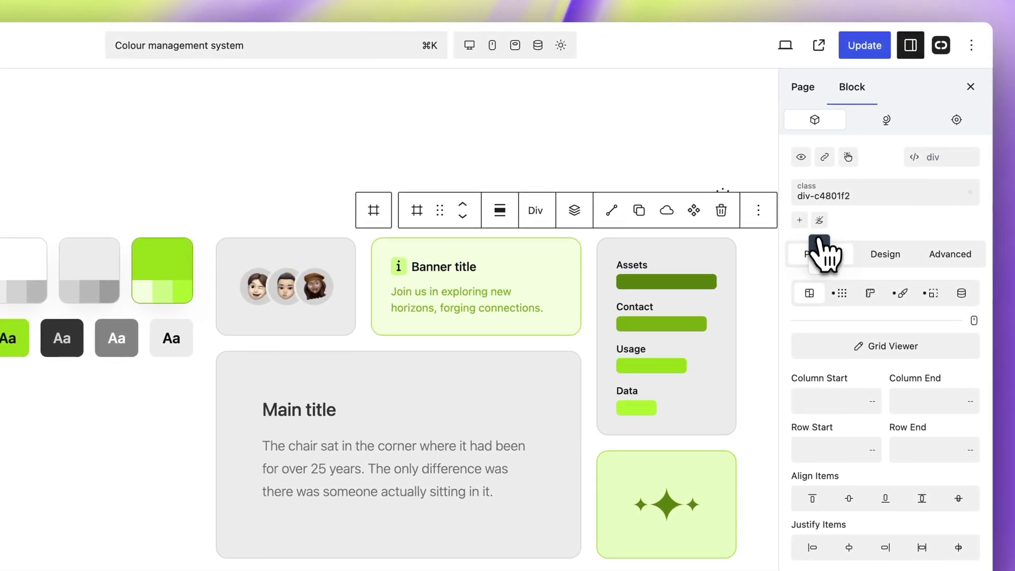
pyautogui.click(820, 262)
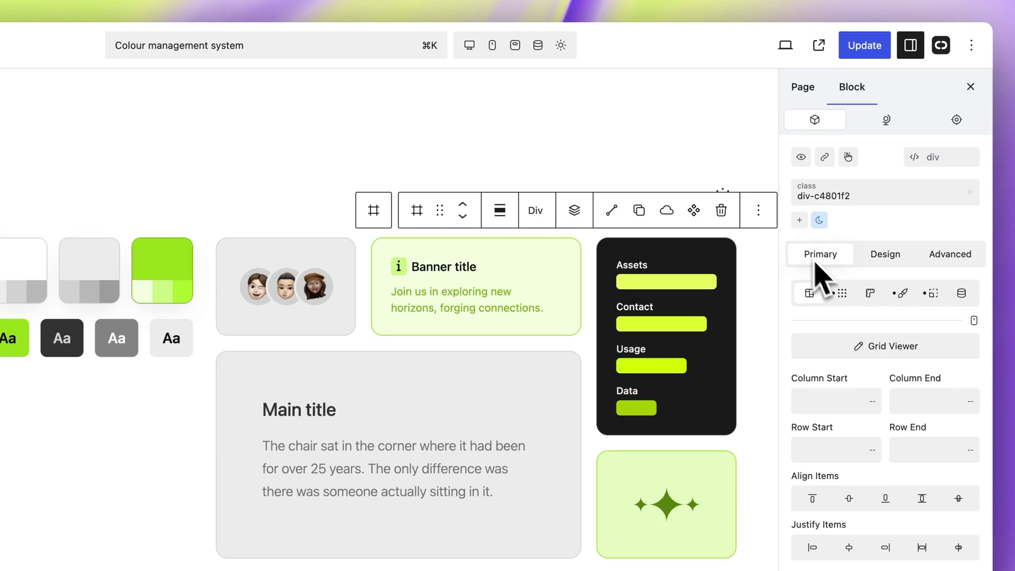